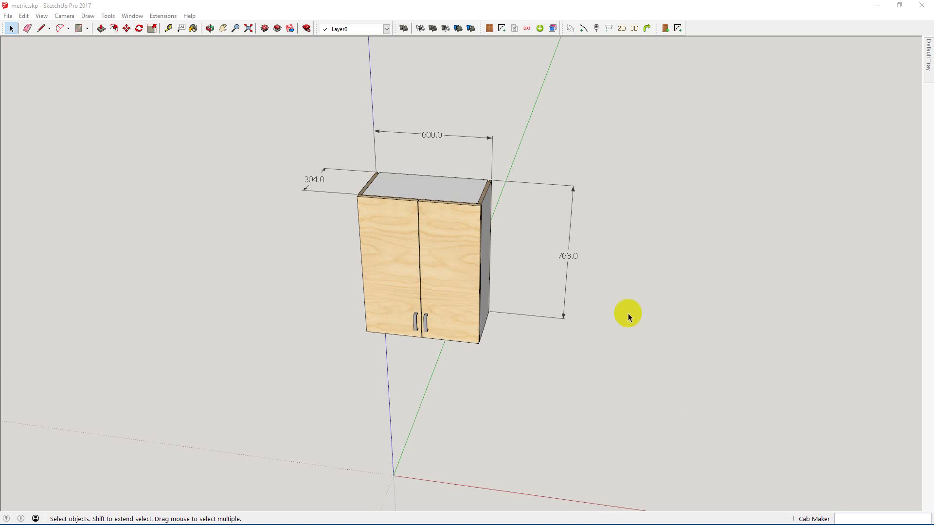
Step: In Edit Cabinet 2, switch the wall cabinet's Materials Set to metric_grey and rebuild it
{"action": "right_click", "coordinate": [450, 233]}
{"action": "left_click", "coordinate": [496, 448]}
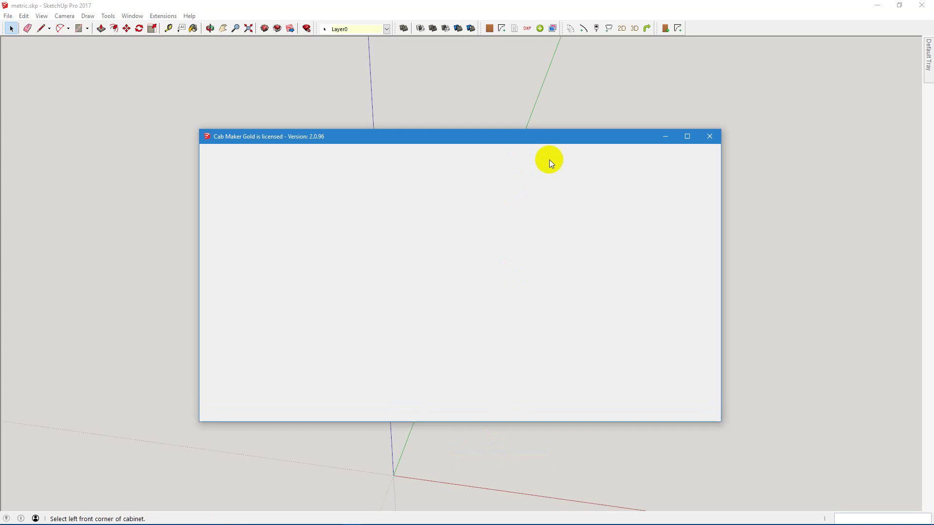
{"action": "left_click", "coordinate": [529, 155]}
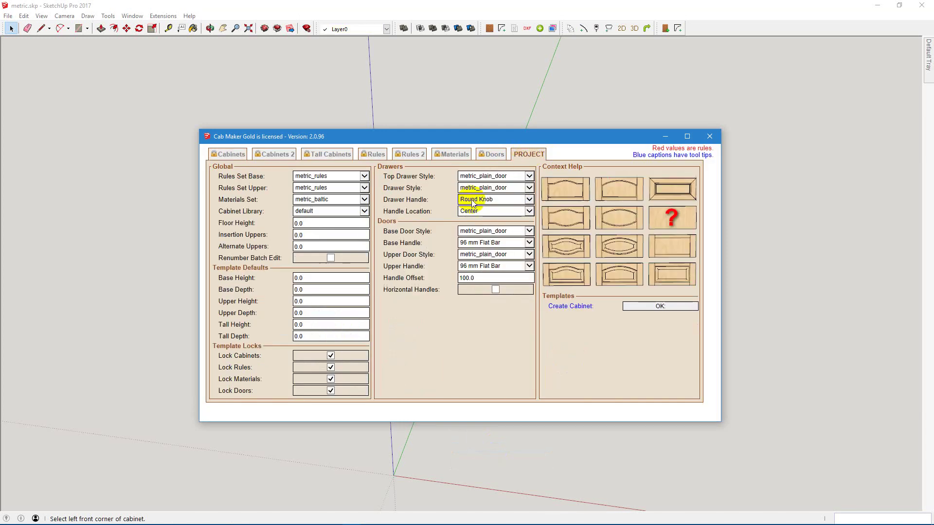
{"action": "left_click", "coordinate": [335, 201]}
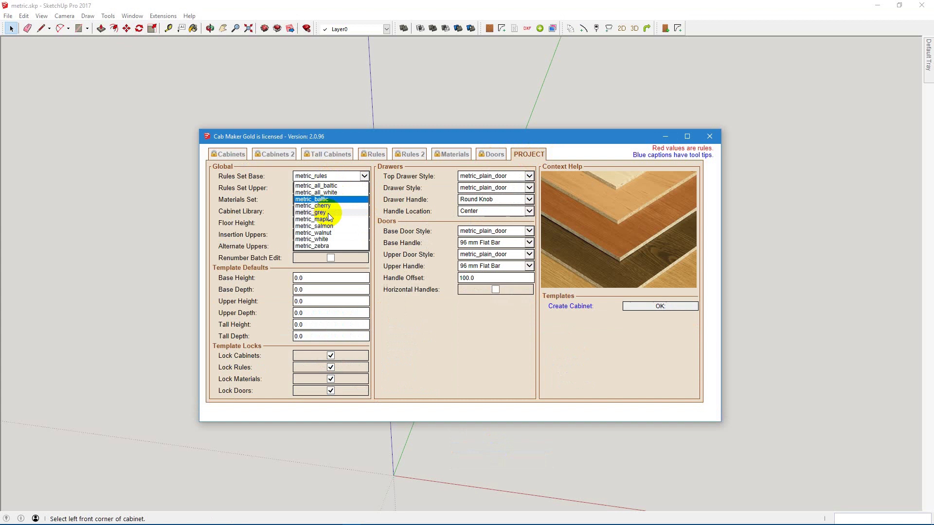
{"action": "left_click", "coordinate": [332, 213]}
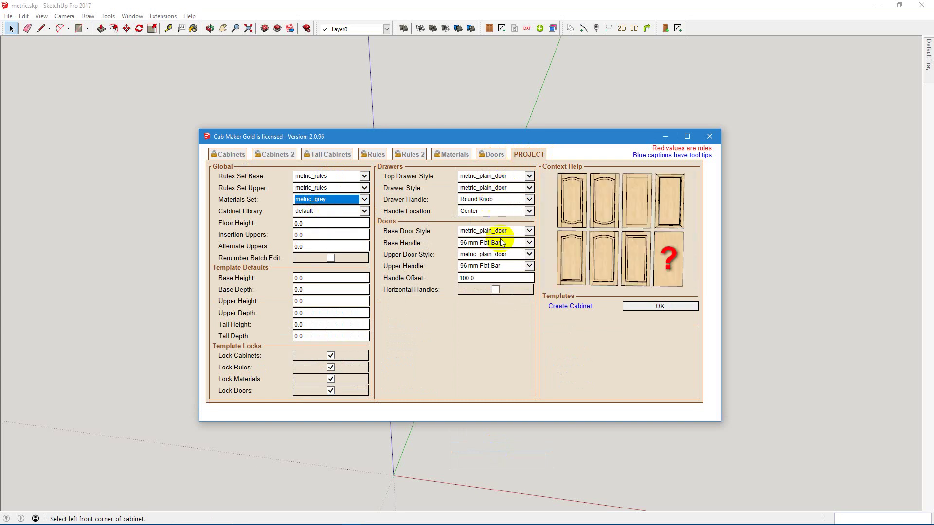
{"action": "left_click", "coordinate": [659, 307]}
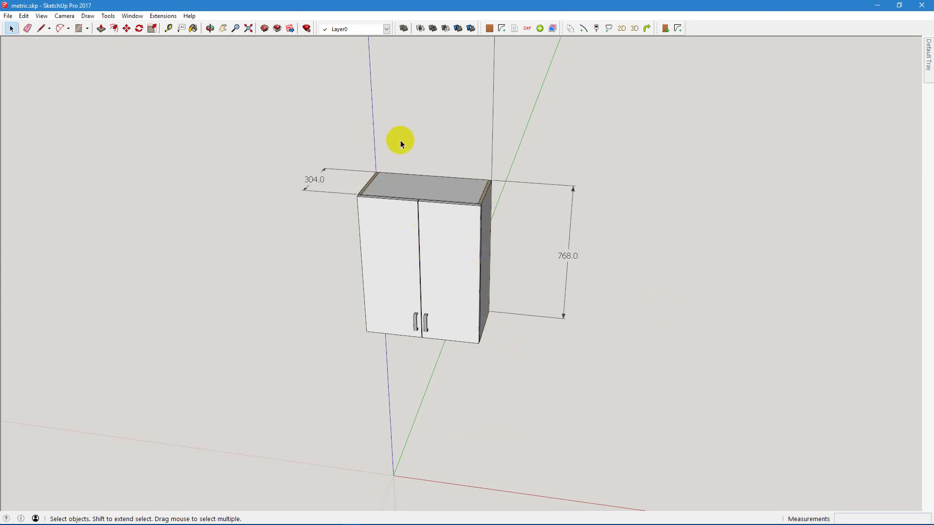
Step: Save the model as metric.skp, confirming replacement of the existing file
{"action": "left_click", "coordinate": [8, 16]}
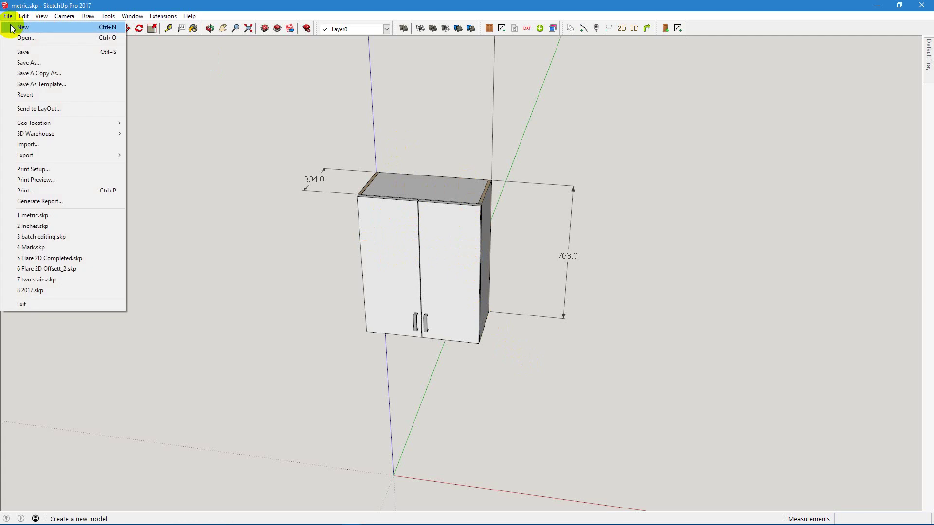
{"action": "left_click", "coordinate": [31, 63]}
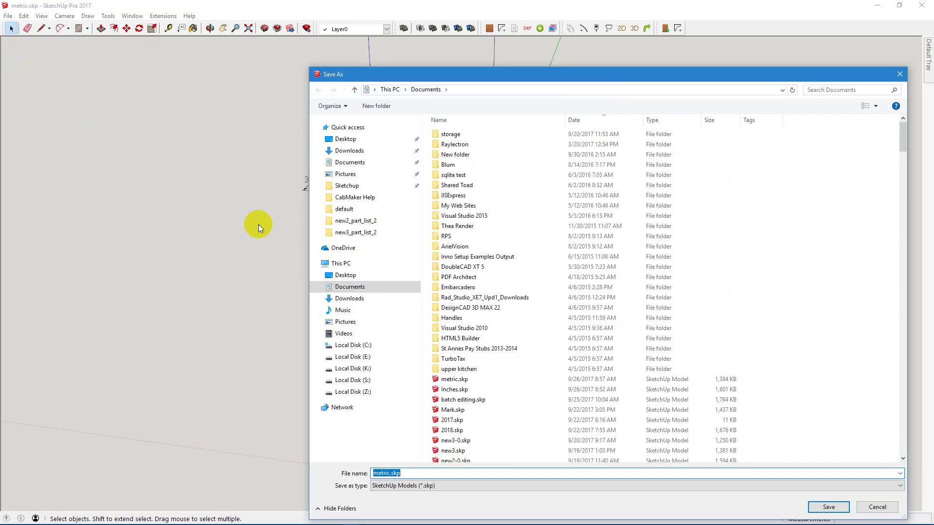
{"action": "key", "text": "Return"}
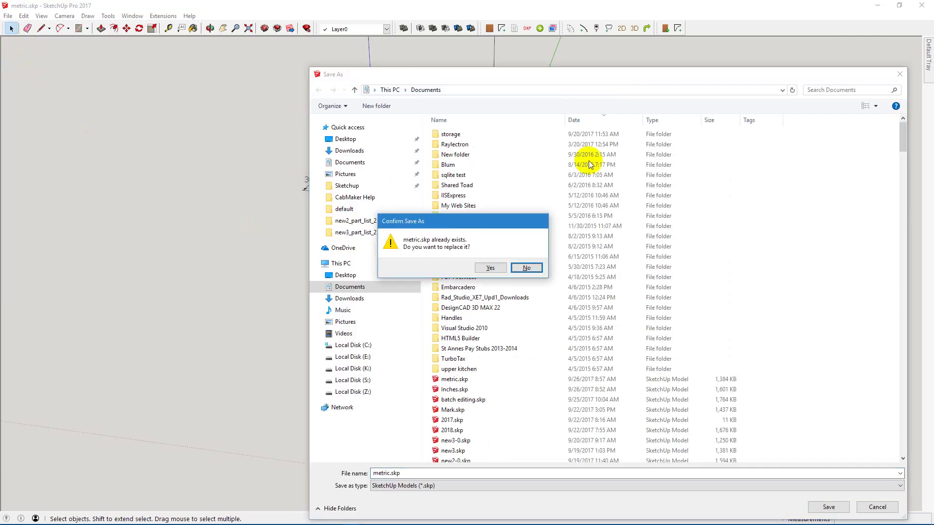
{"action": "left_click", "coordinate": [490, 269]}
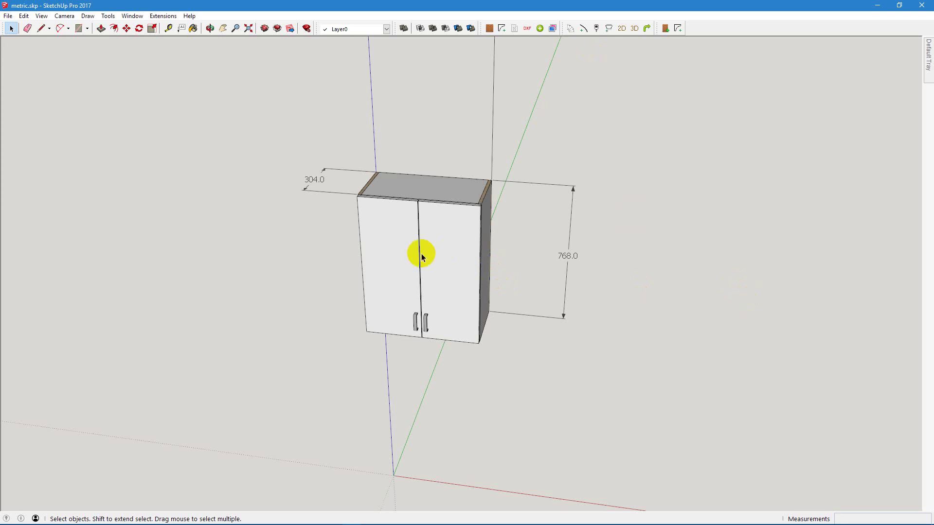
{"action": "left_click_drag", "start_coordinate": [142, 105], "coordinate": [732, 377]}
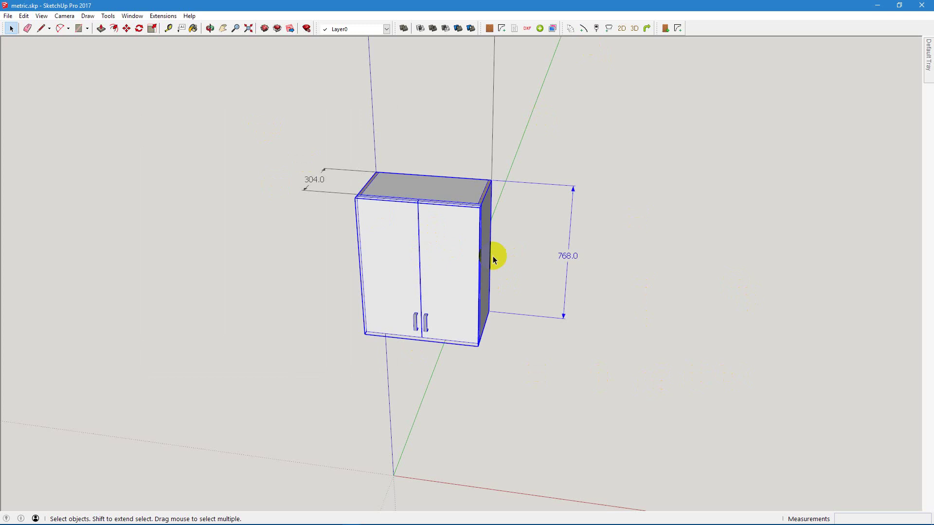
{"action": "left_click_drag", "start_coordinate": [246, 108], "coordinate": [624, 366]}
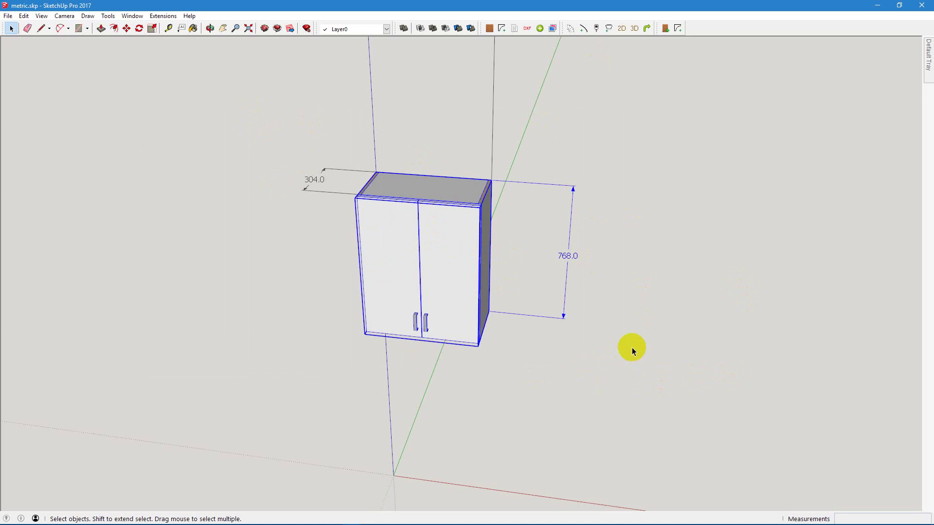
{"action": "left_click", "coordinate": [631, 347]}
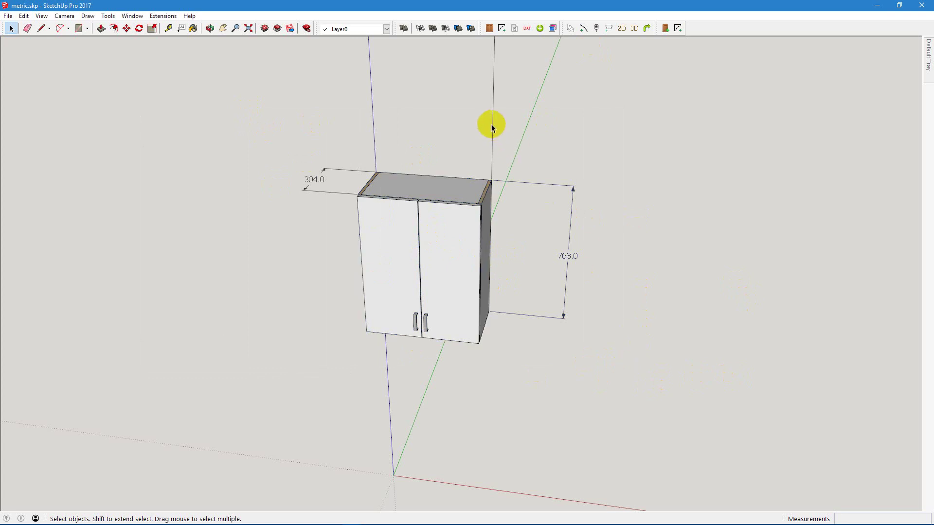
Step: In Cab Maker 2 - Edit Config, change Filter Out from Imperial to Metric and apply
{"action": "left_click", "coordinate": [164, 18]}
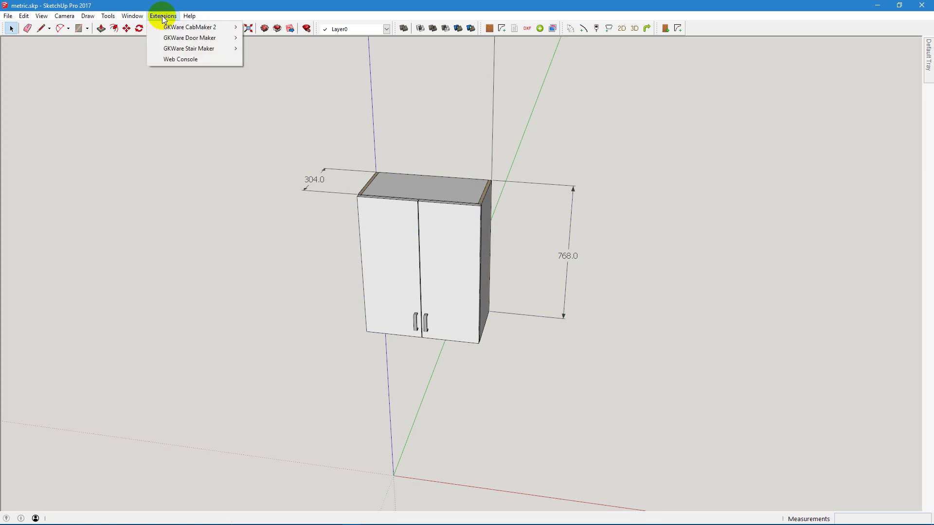
{"action": "mouse_move", "coordinate": [139, 17]}
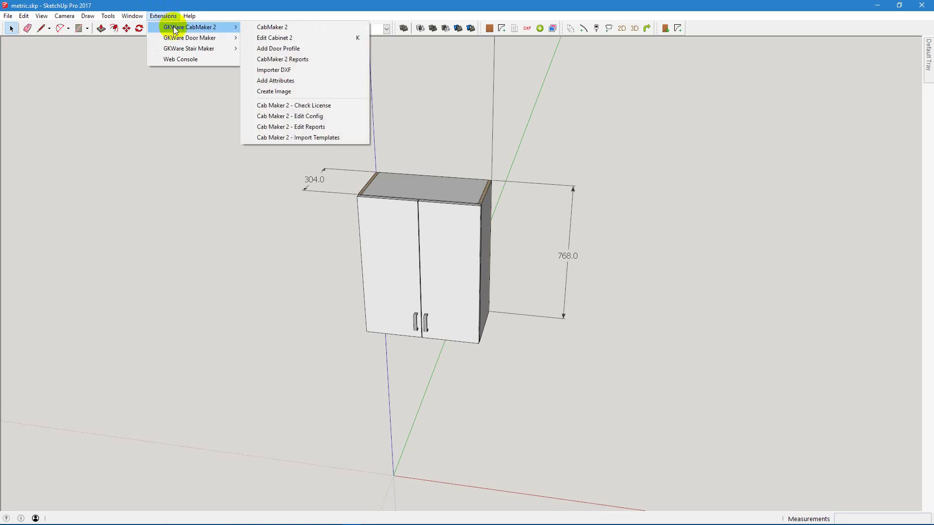
{"action": "left_click", "coordinate": [304, 115]}
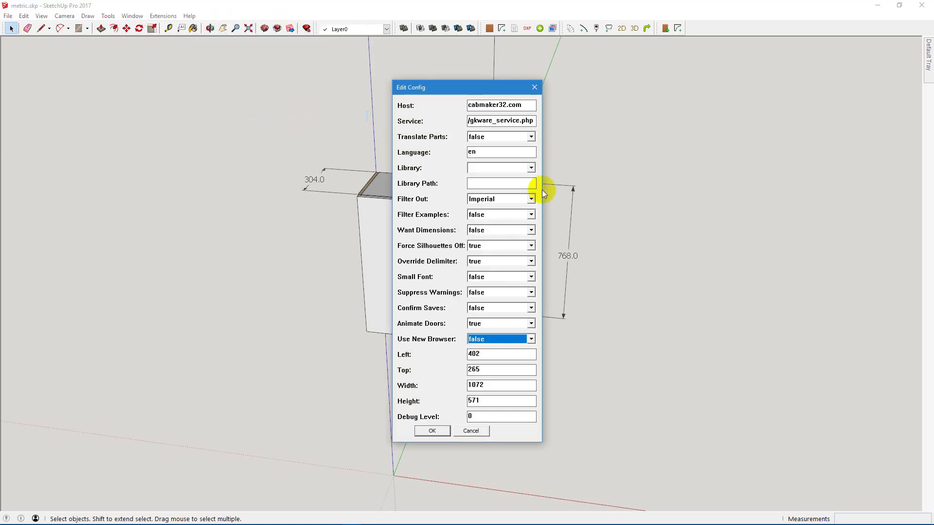
{"action": "left_click", "coordinate": [504, 198]}
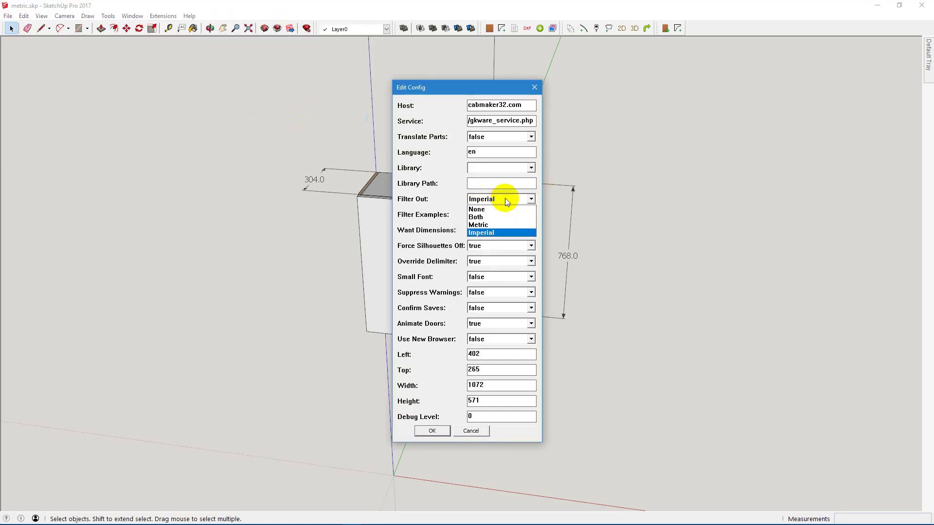
{"action": "left_click", "coordinate": [488, 225]}
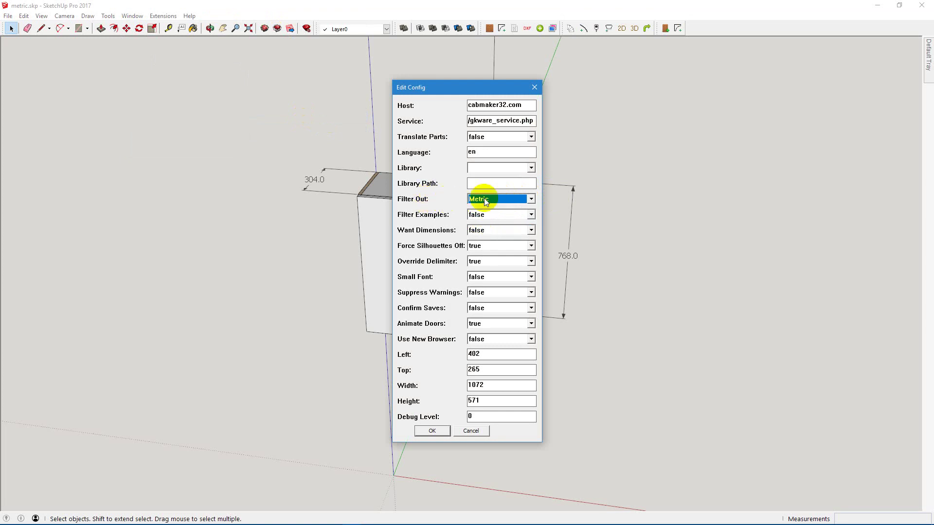
{"action": "left_click", "coordinate": [484, 183]}
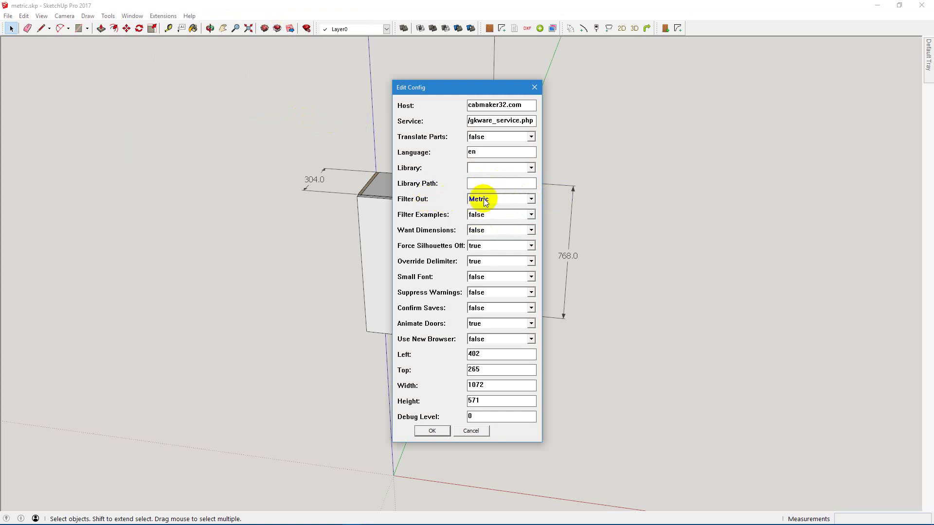
{"action": "left_click", "coordinate": [431, 430]}
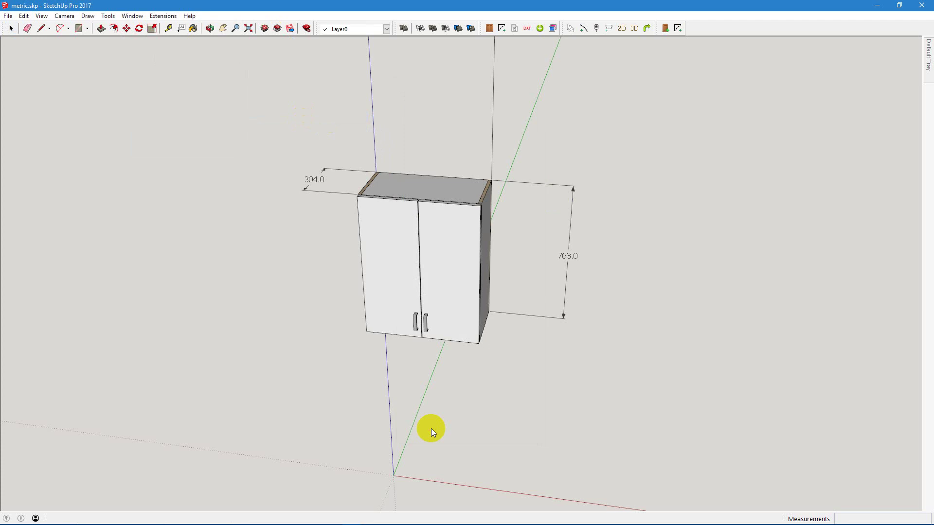
Step: Close SketchUp, review the WordPad checklist, and relaunch SketchUp from the taskbar
{"action": "left_click", "coordinate": [923, 6]}
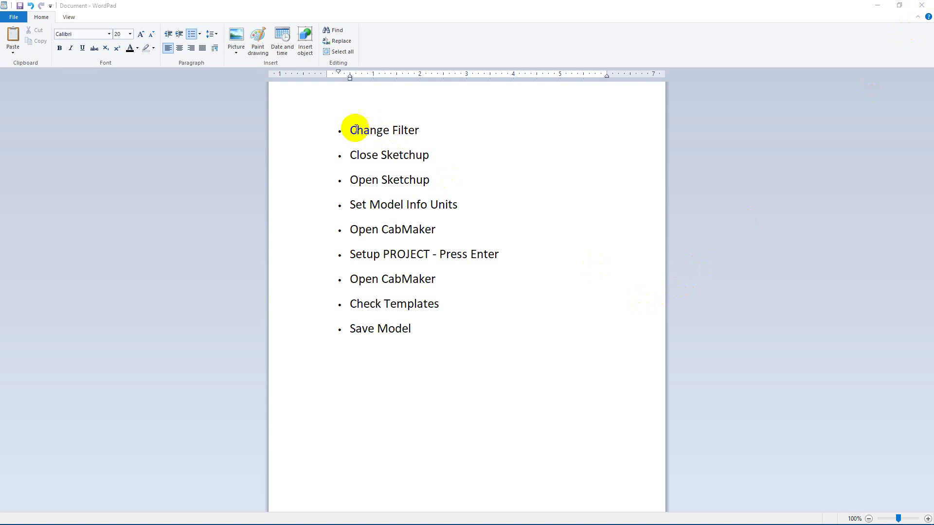
{"action": "left_click", "coordinate": [352, 157]}
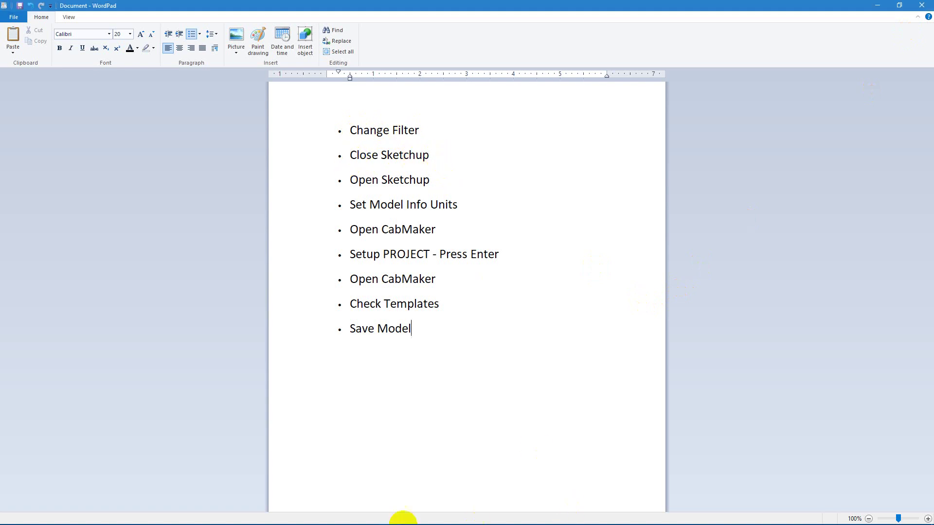
{"action": "mouse_move", "coordinate": [307, 520]}
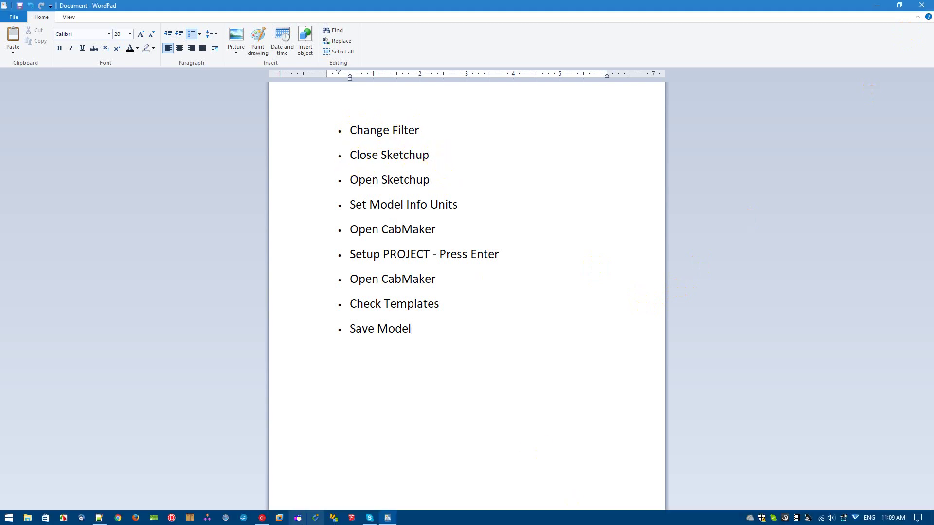
{"action": "left_click", "coordinate": [350, 520]}
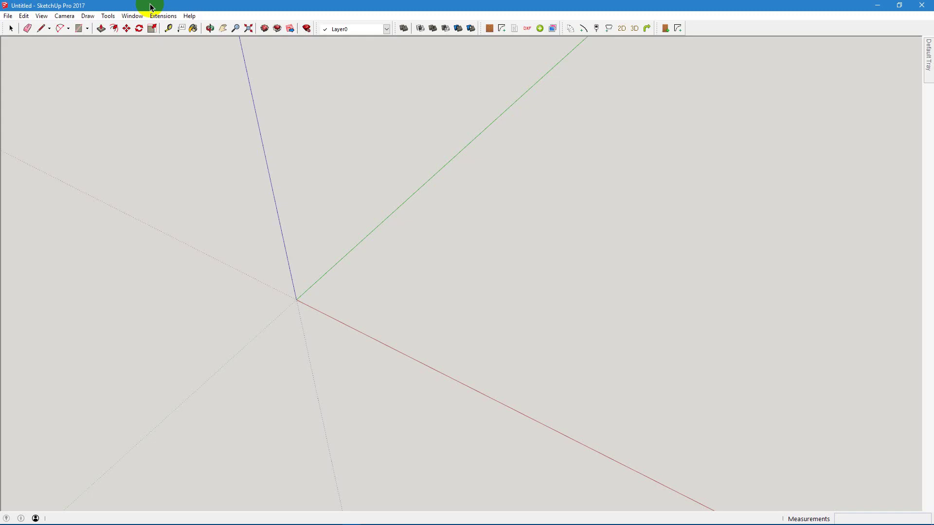
Step: Set Model Info units to Fractional format with 1/64" precision and unit display turned off
{"action": "left_click", "coordinate": [132, 17]}
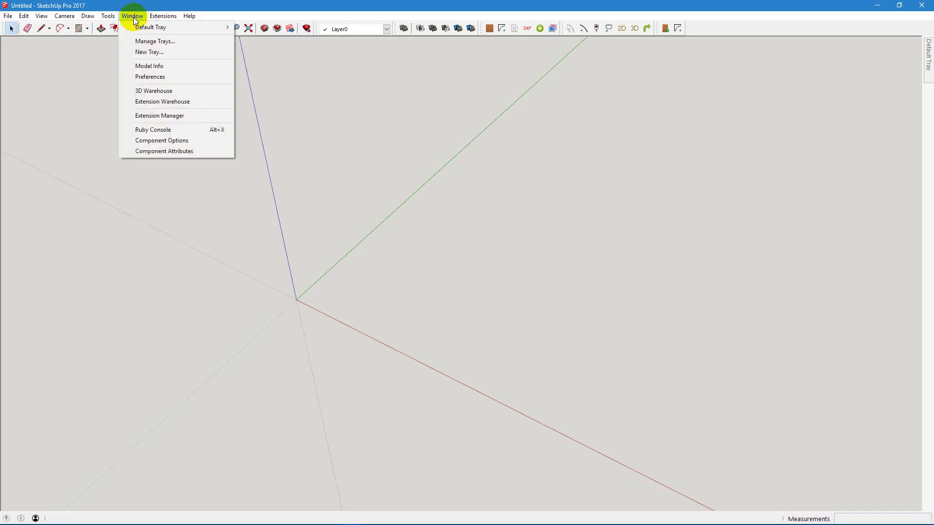
{"action": "left_click", "coordinate": [152, 67]}
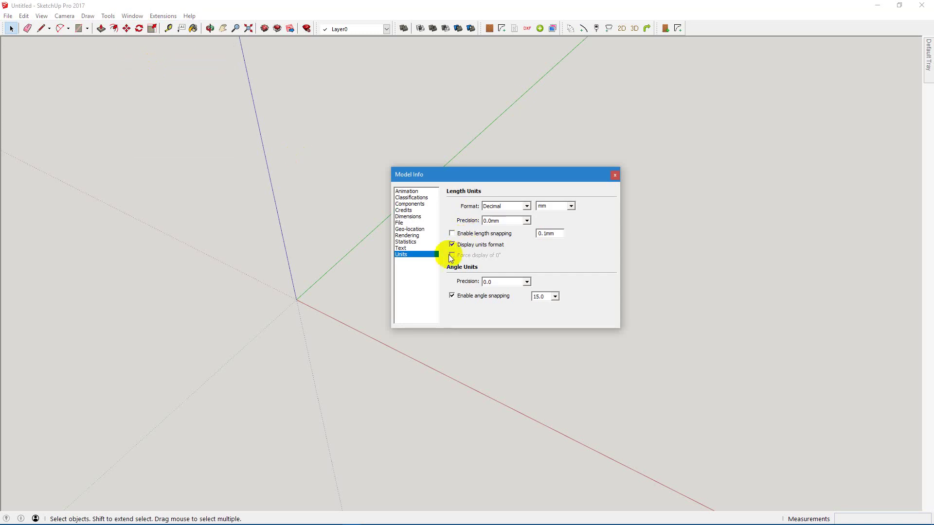
{"action": "left_click", "coordinate": [527, 206]}
{"action": "left_click", "coordinate": [515, 234]}
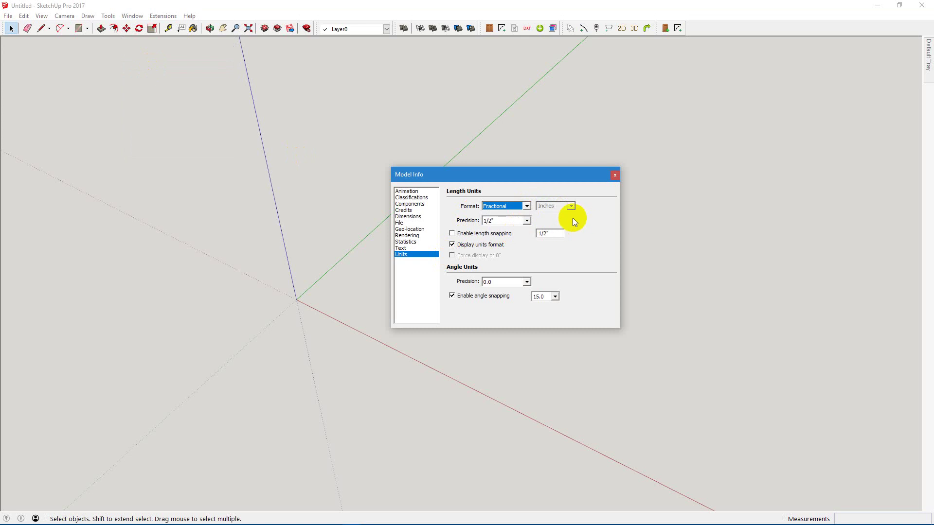
{"action": "left_click", "coordinate": [527, 220]}
{"action": "left_click", "coordinate": [504, 266]}
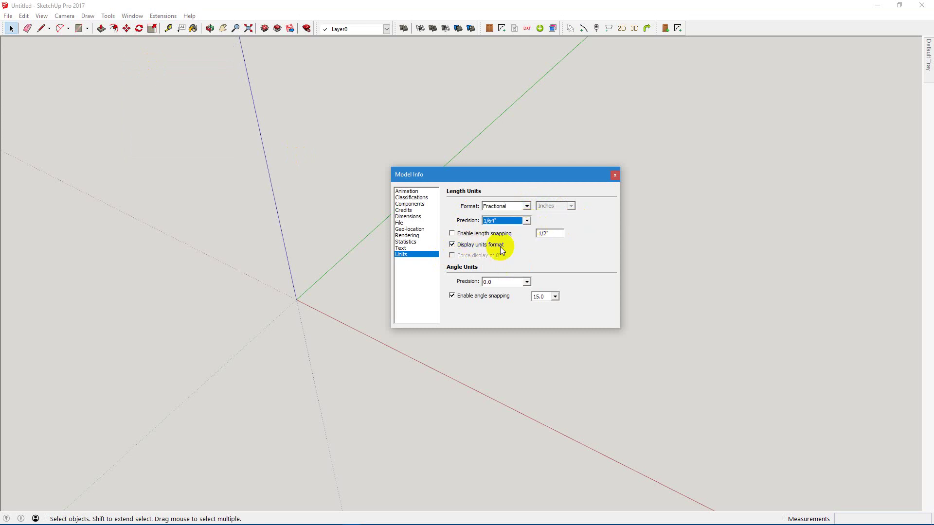
{"action": "left_click", "coordinate": [476, 245]}
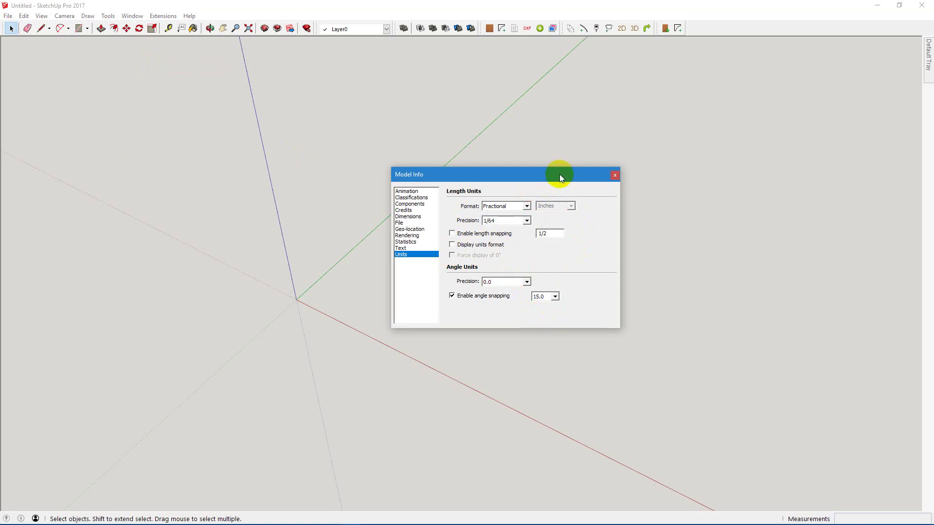
{"action": "left_click", "coordinate": [615, 175]}
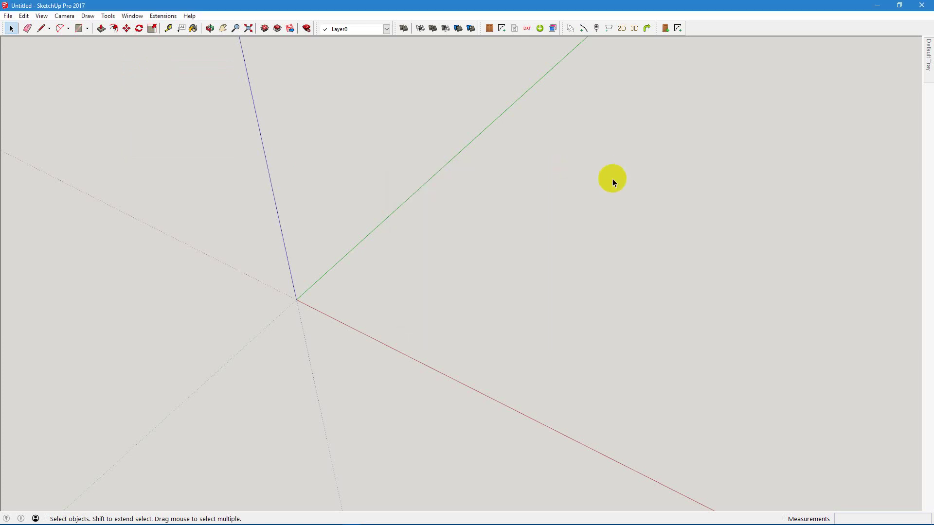
Step: Start Cab Maker and choose the imperial_baltic materials set on the PROJECT tab
{"action": "left_click", "coordinate": [489, 28]}
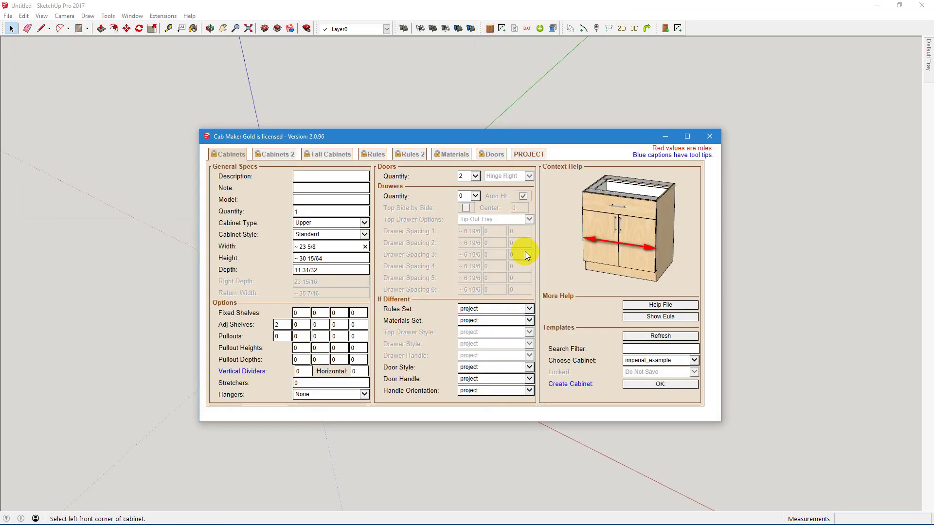
{"action": "left_click", "coordinate": [529, 154]}
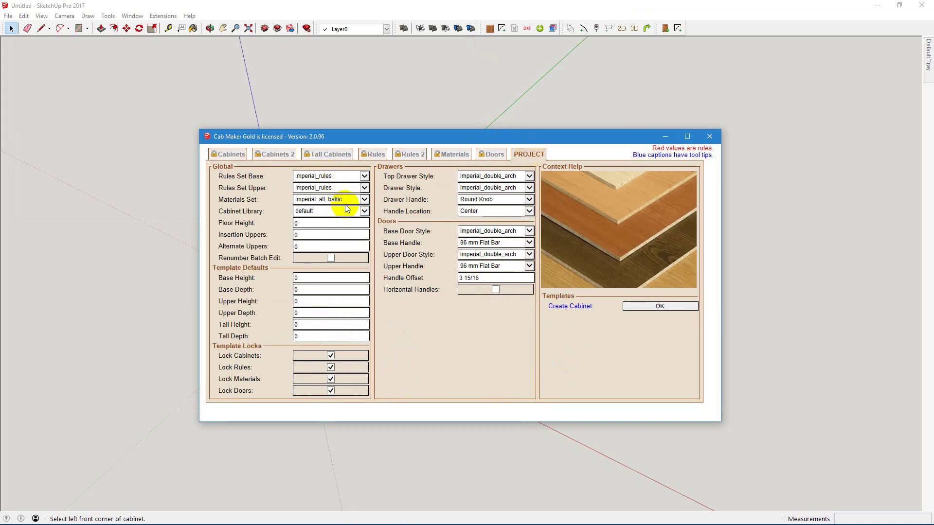
{"action": "left_click", "coordinate": [364, 200]}
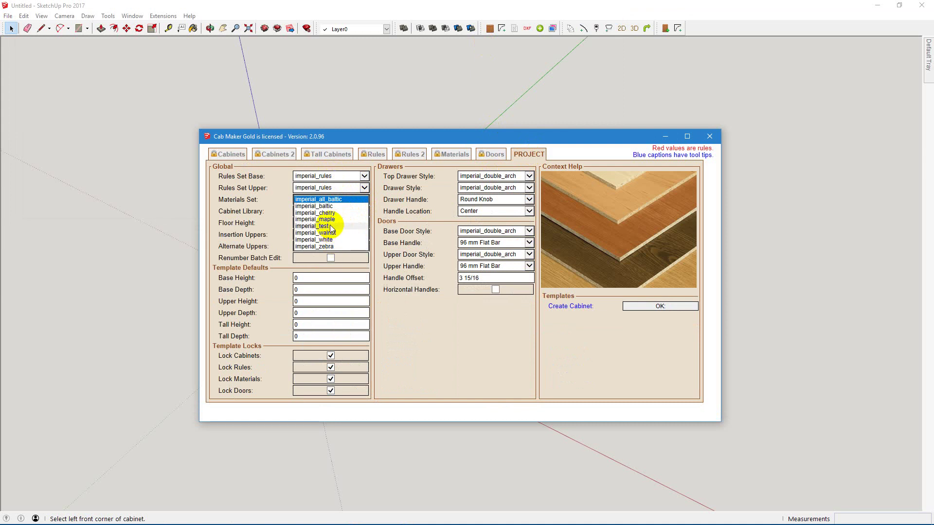
{"action": "left_click", "coordinate": [316, 207]}
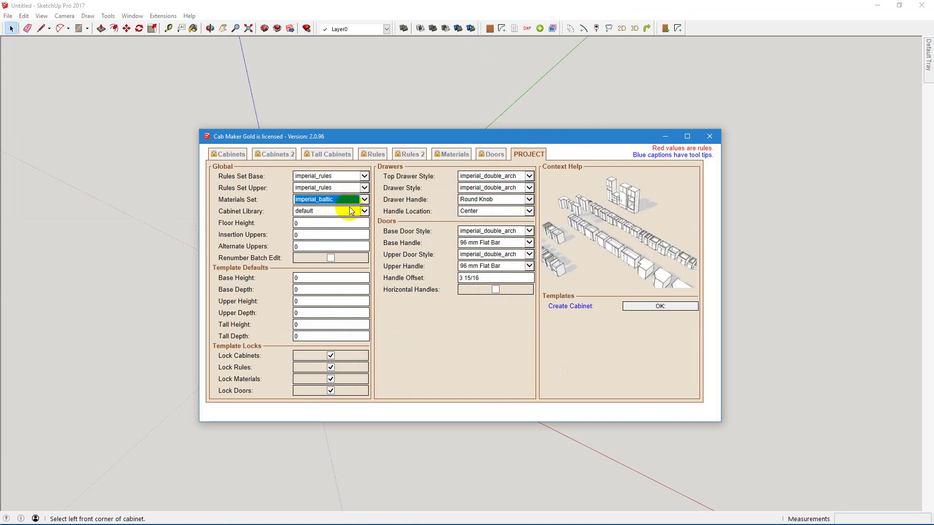
Step: Set top drawer, drawers, base doors and upper doors all to imperial_plain_door
{"action": "left_click", "coordinate": [529, 176]}
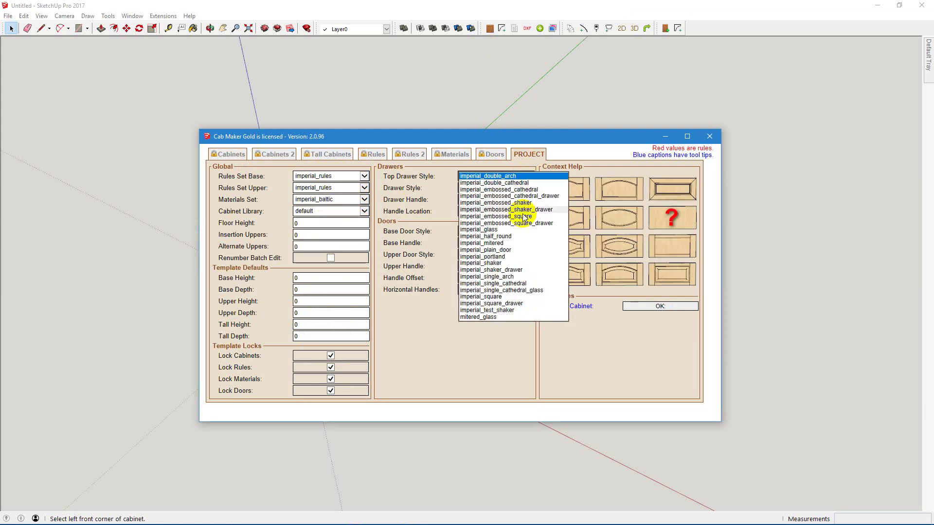
{"action": "left_click", "coordinate": [511, 249]}
{"action": "left_click", "coordinate": [508, 176]}
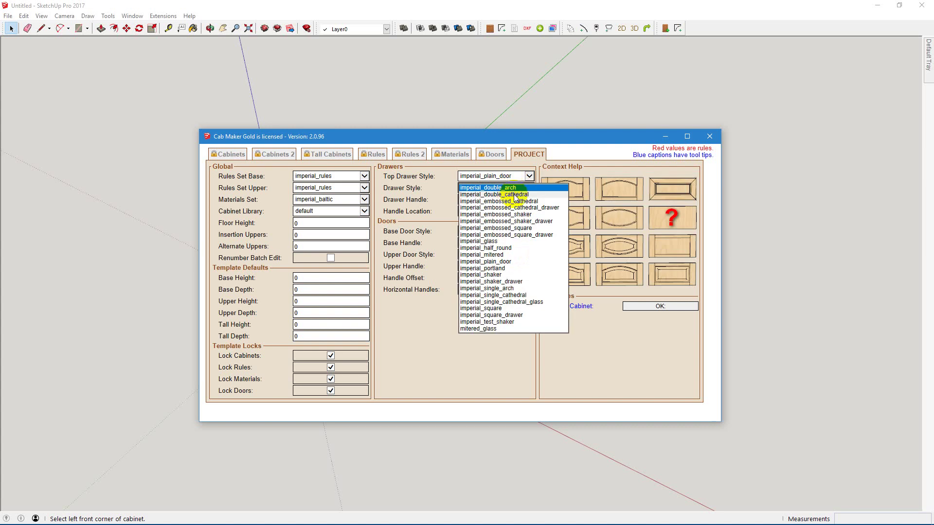
{"action": "left_click", "coordinate": [506, 262]}
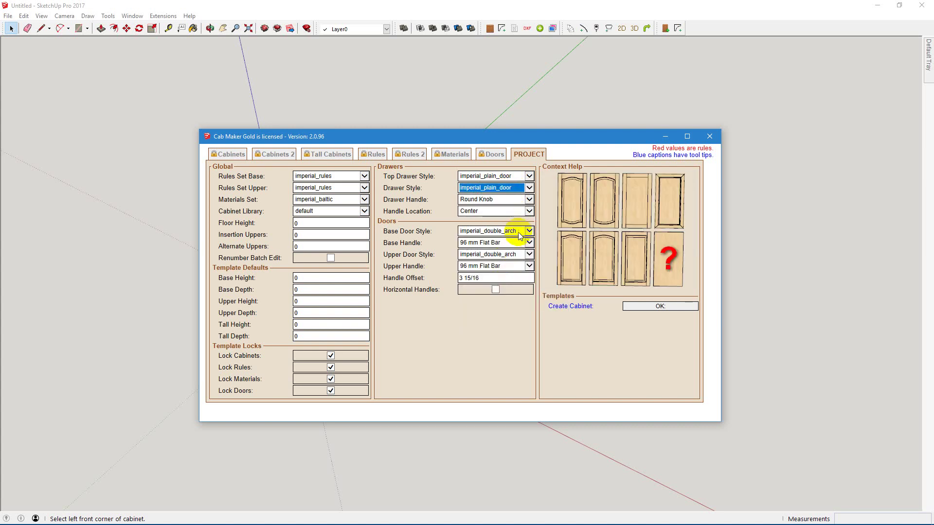
{"action": "left_click", "coordinate": [518, 231]}
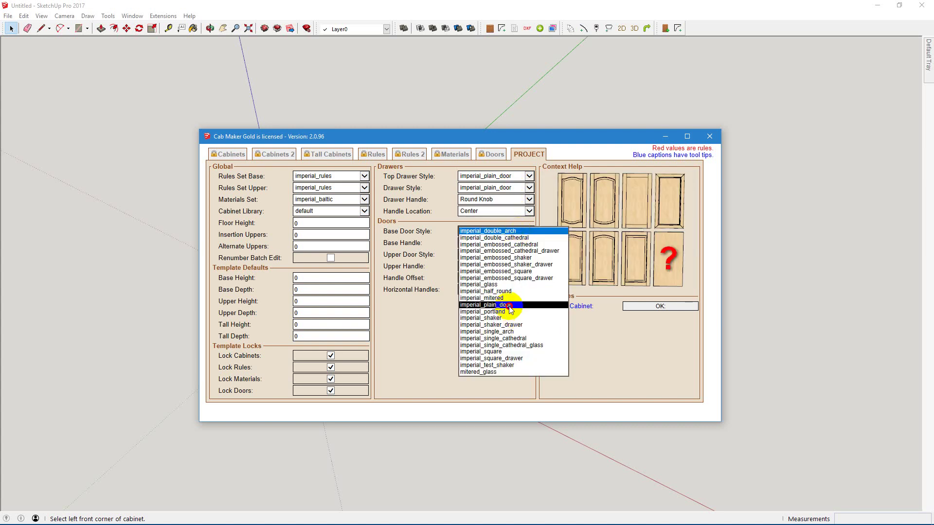
{"action": "left_click", "coordinate": [487, 304]}
{"action": "left_click", "coordinate": [510, 255]}
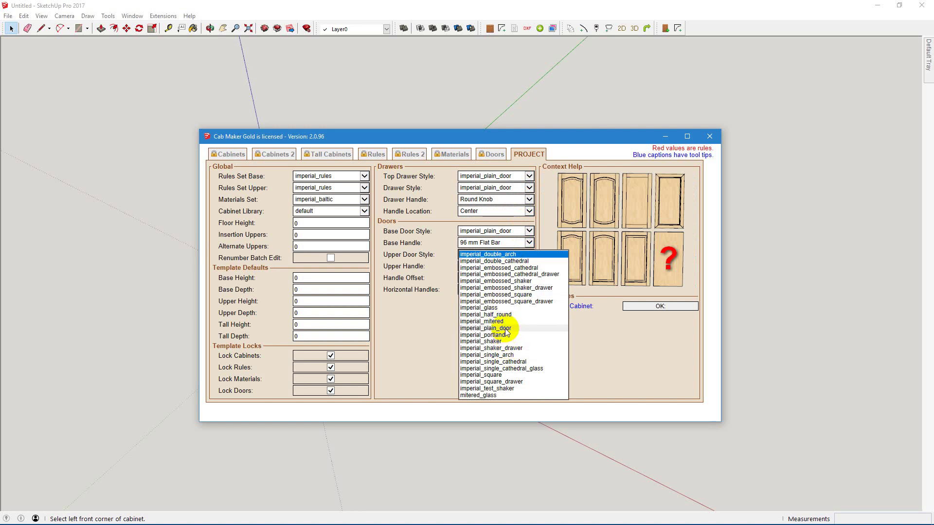
{"action": "left_click", "coordinate": [508, 328]}
Step: Enter a handle offset of 4 and apply the project settings
{"action": "left_click", "coordinate": [493, 277]}
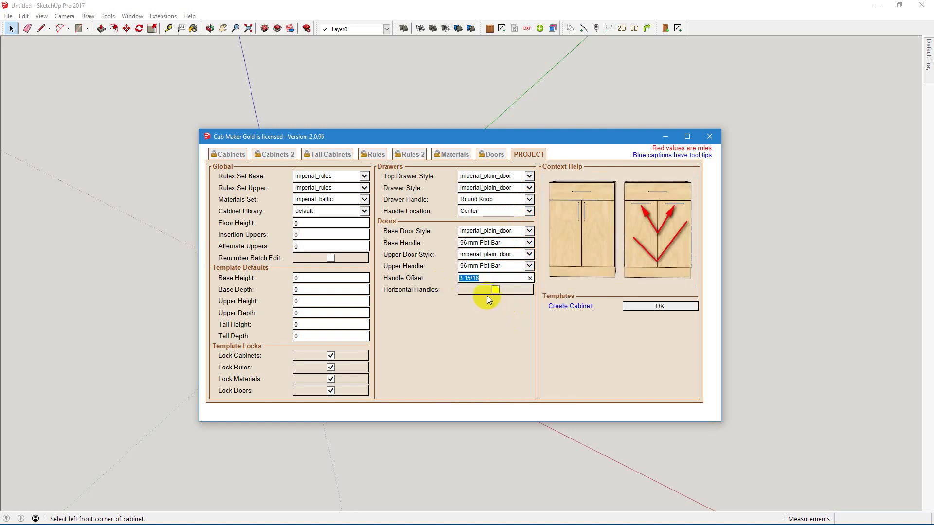
{"action": "type", "text": "4"}
{"action": "left_click", "coordinate": [646, 307]}
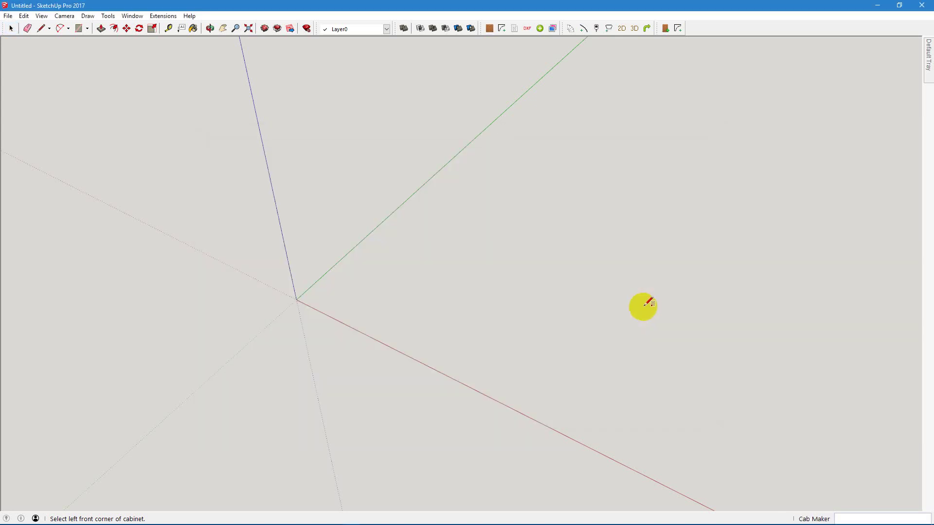
Step: Reopen Cab Maker, refresh imperial_example values, and review Rules, Rules 2, Materials, Doors and PROJECT
{"action": "left_click", "coordinate": [489, 28]}
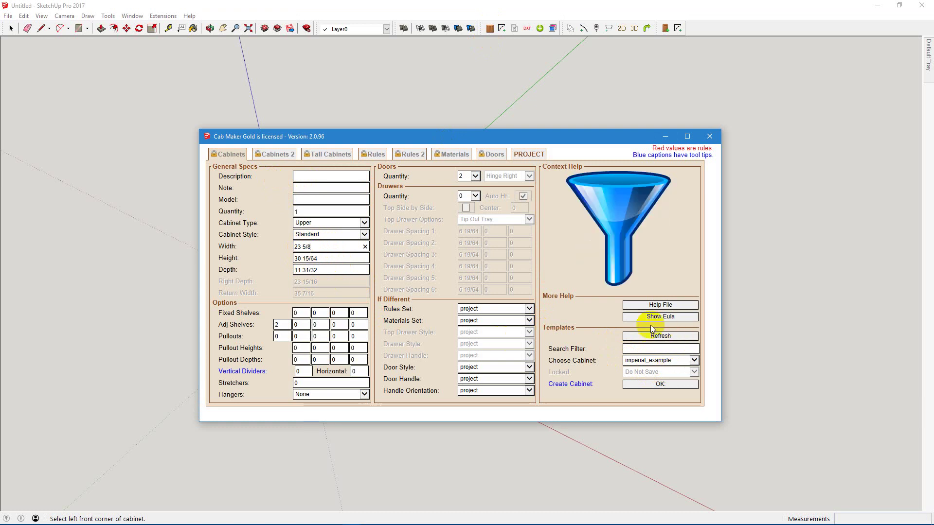
{"action": "left_click", "coordinate": [657, 335]}
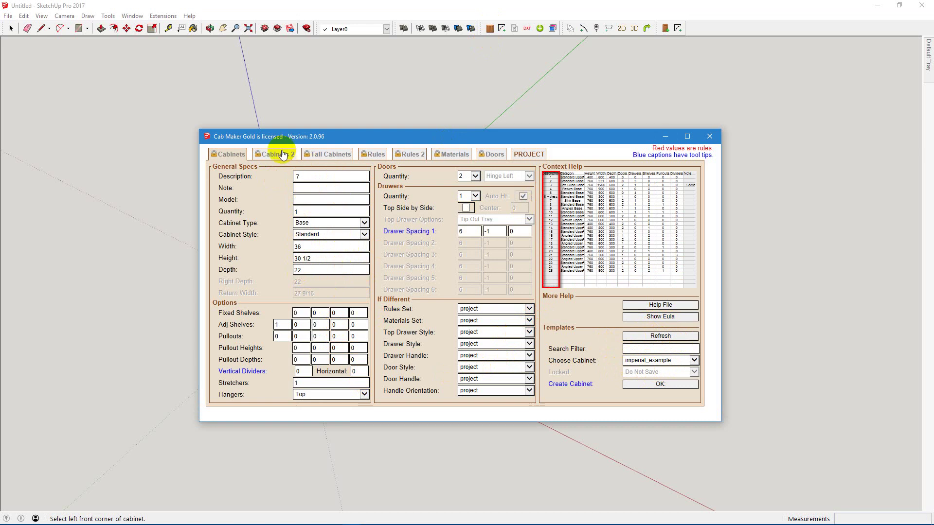
{"action": "left_click", "coordinate": [373, 154]}
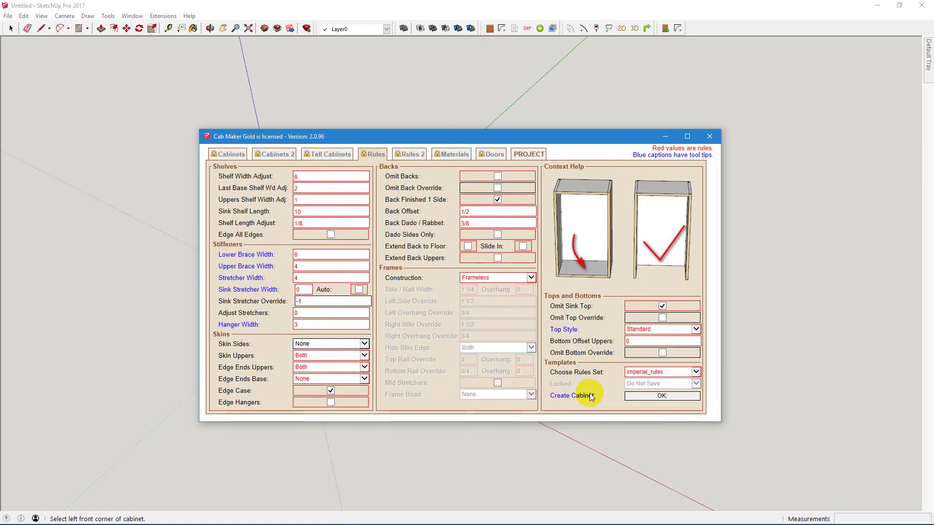
{"action": "left_click", "coordinate": [403, 154]}
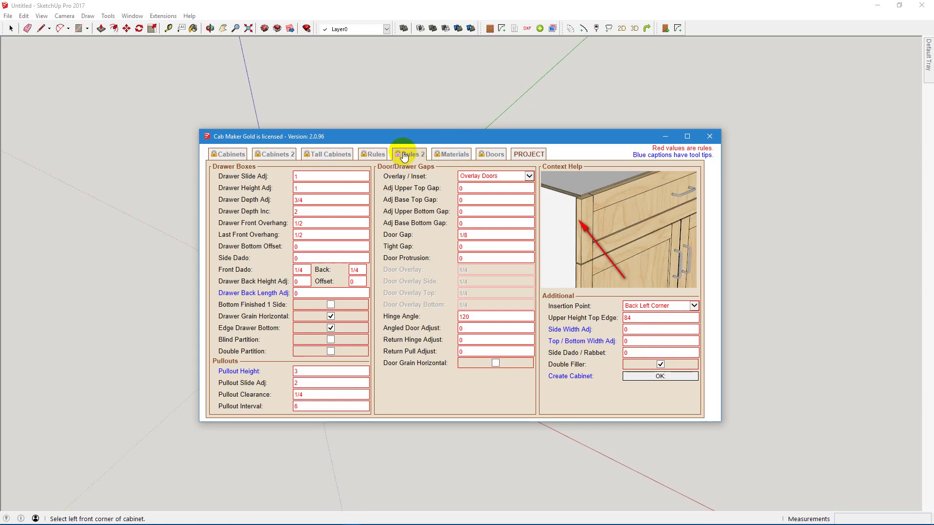
{"action": "left_click", "coordinate": [451, 154]}
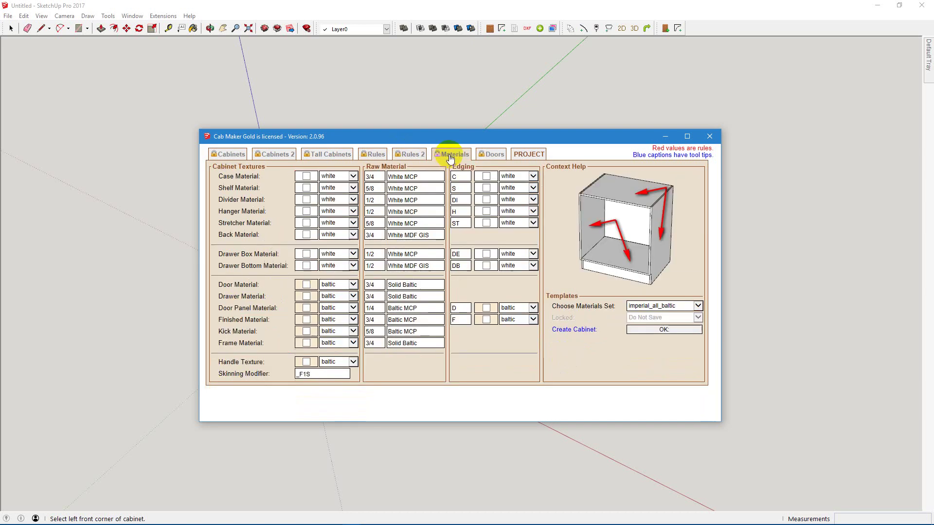
{"action": "left_click", "coordinate": [491, 154]}
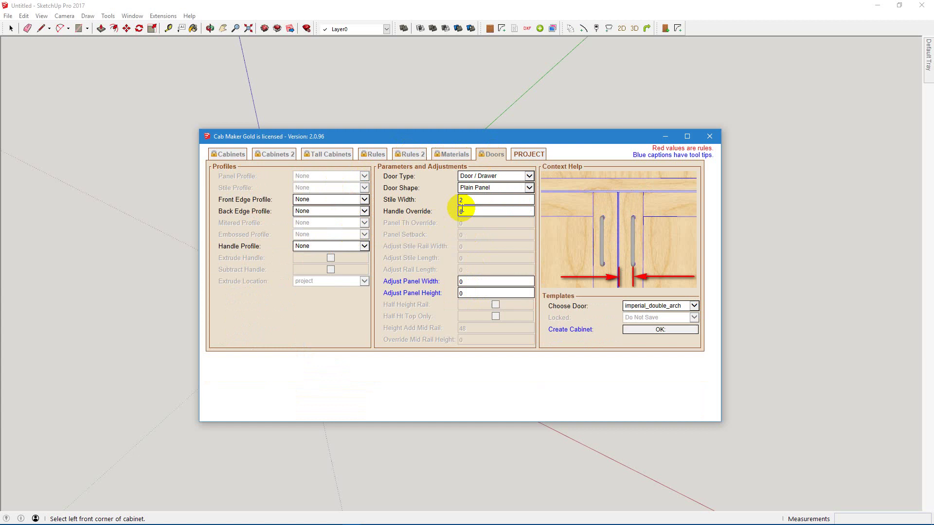
{"action": "left_click", "coordinate": [525, 154]}
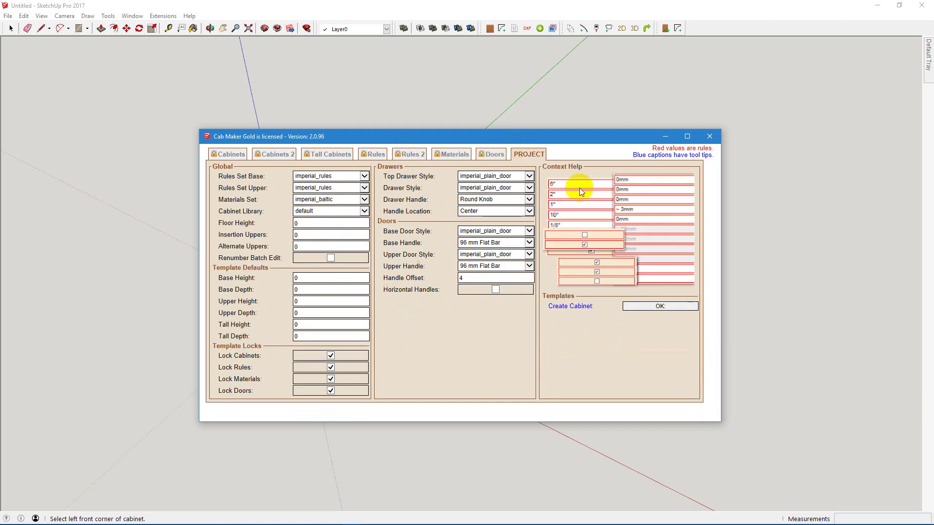
Step: Place the imperial base cabinet with its left front corner at the origin
{"action": "left_click", "coordinate": [646, 306]}
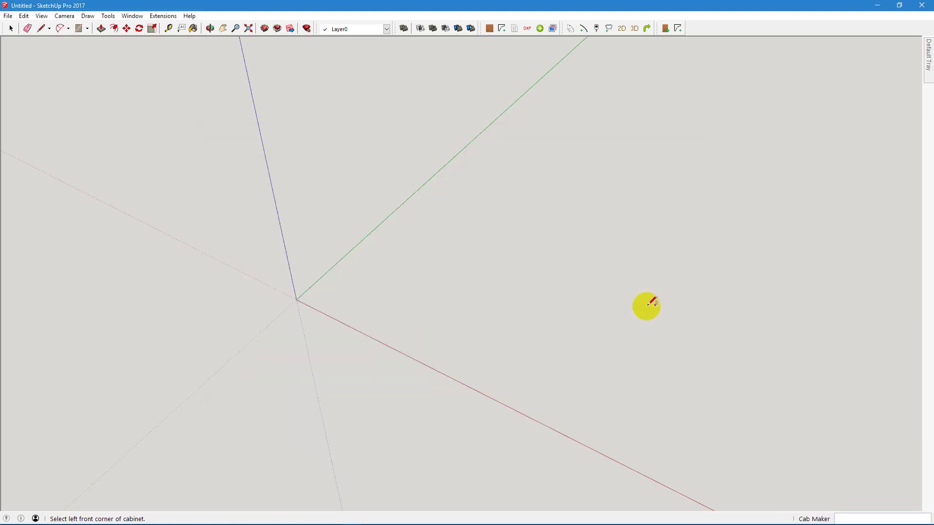
{"action": "left_click", "coordinate": [296, 299]}
{"action": "left_click", "coordinate": [433, 367]}
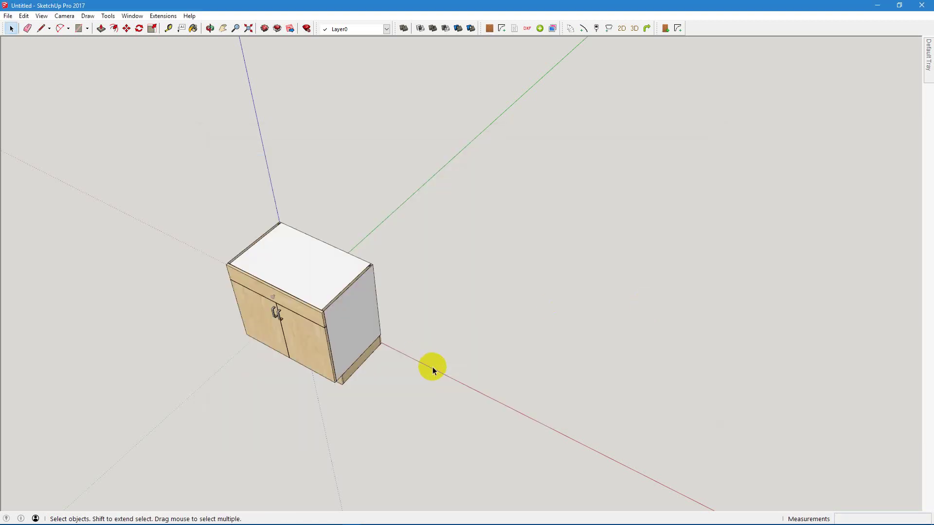
{"action": "scroll", "coordinate": [279, 360], "scroll_direction": "up", "scroll_amount": 1}
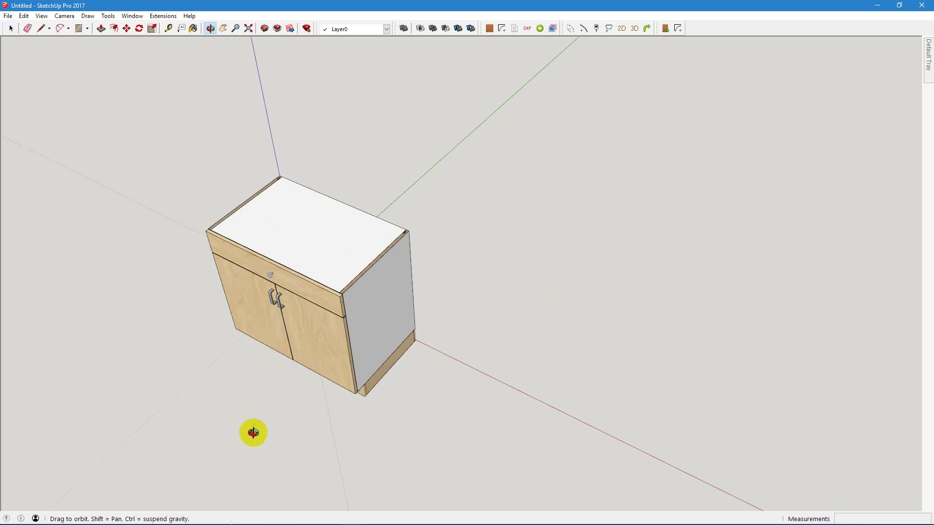
{"action": "left_click_drag", "start_coordinate": [253, 433], "coordinate": [461, 378]}
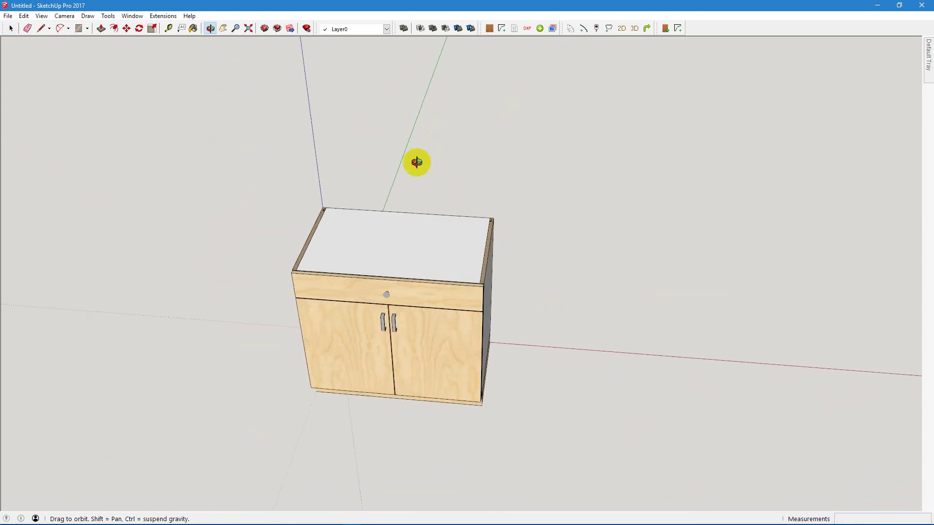
Step: Dimension the cabinet's top edges: 22 depth on the left and 36 width along the back
{"action": "key", "text": "d"}
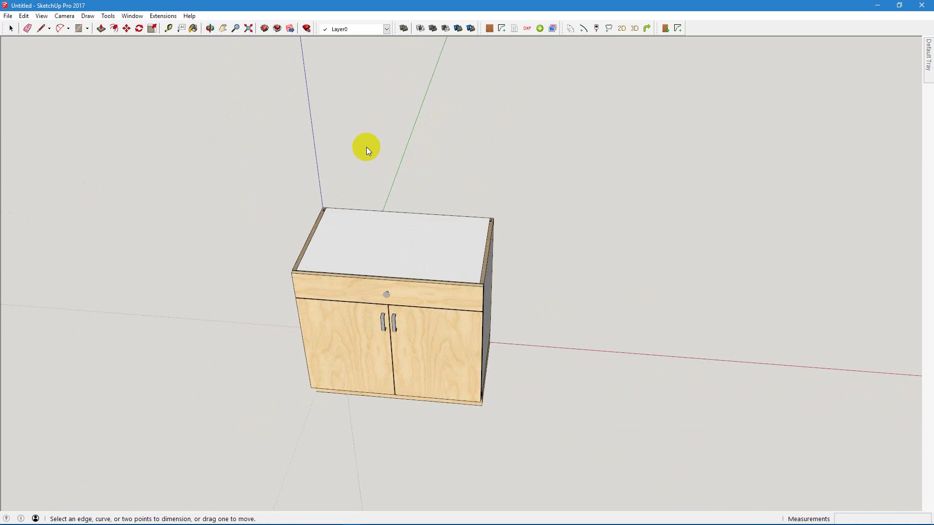
{"action": "left_click", "coordinate": [323, 208]}
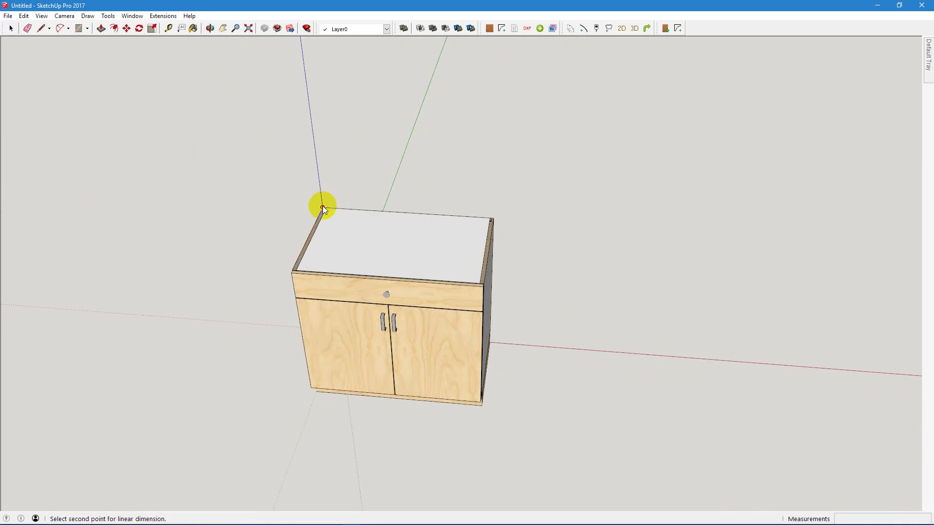
{"action": "left_click", "coordinate": [292, 269]}
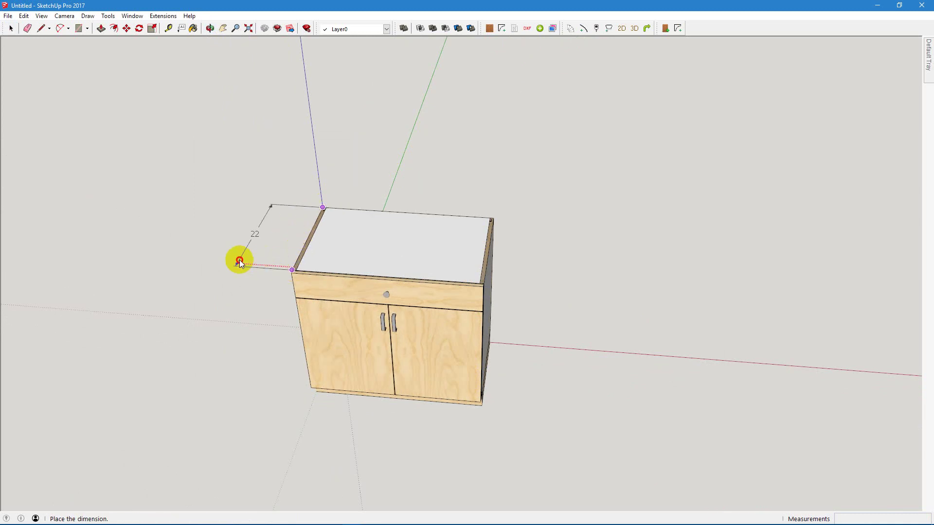
{"action": "left_click", "coordinate": [239, 262]}
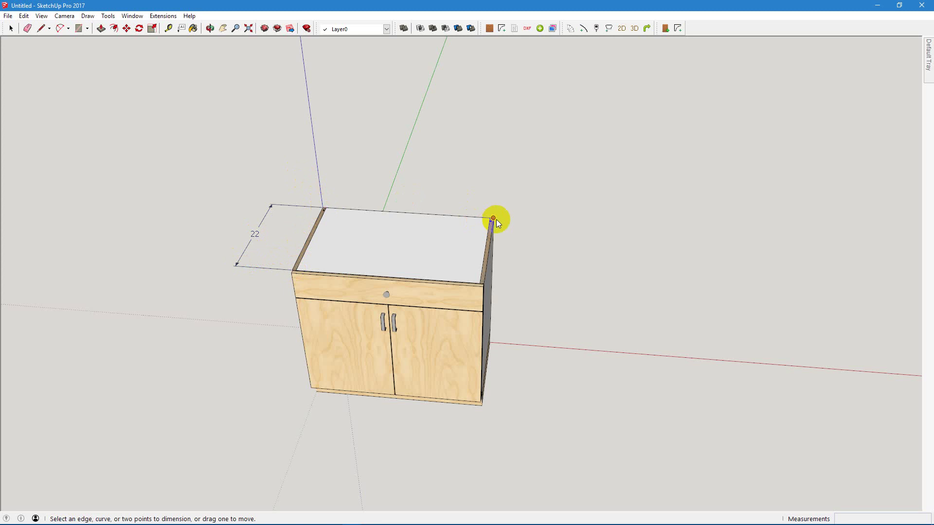
{"action": "left_click", "coordinate": [494, 219]}
{"action": "left_click", "coordinate": [322, 207]}
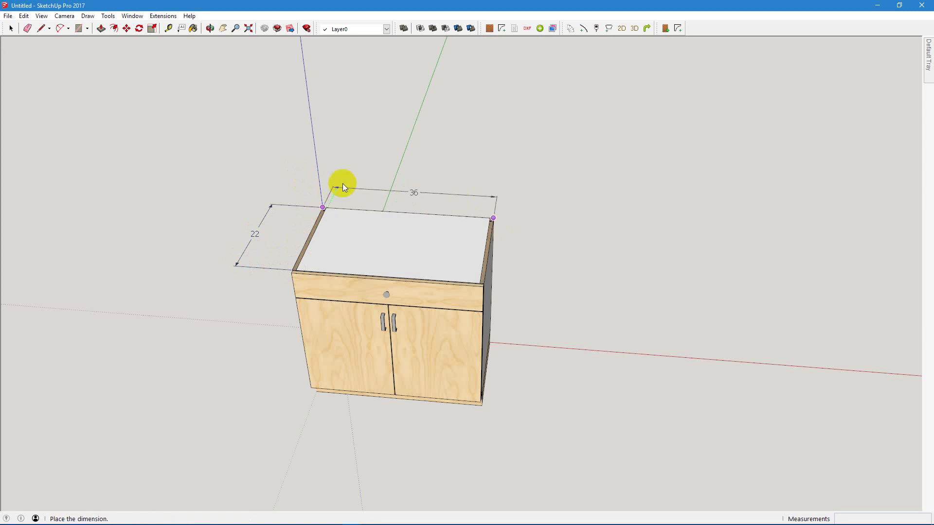
{"action": "left_click", "coordinate": [351, 173]}
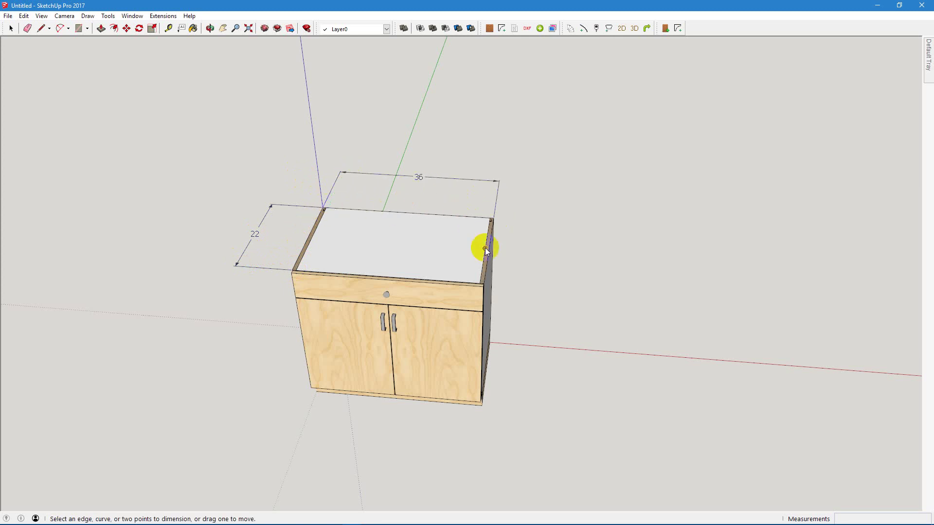
{"action": "left_click", "coordinate": [484, 284]}
{"action": "key", "text": "Escape"}
Step: Add the 30 1/2 height dimension on the cabinet's front-right edge
{"action": "key", "text": "o"}
{"action": "left_click_drag", "start_coordinate": [552, 355], "coordinate": [417, 257]}
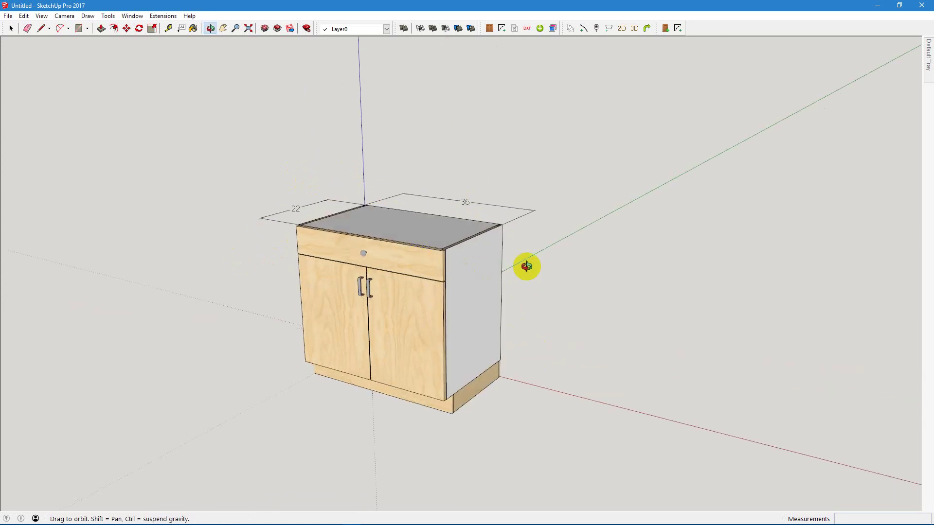
{"action": "scroll", "coordinate": [530, 272], "scroll_direction": "up", "scroll_amount": 2}
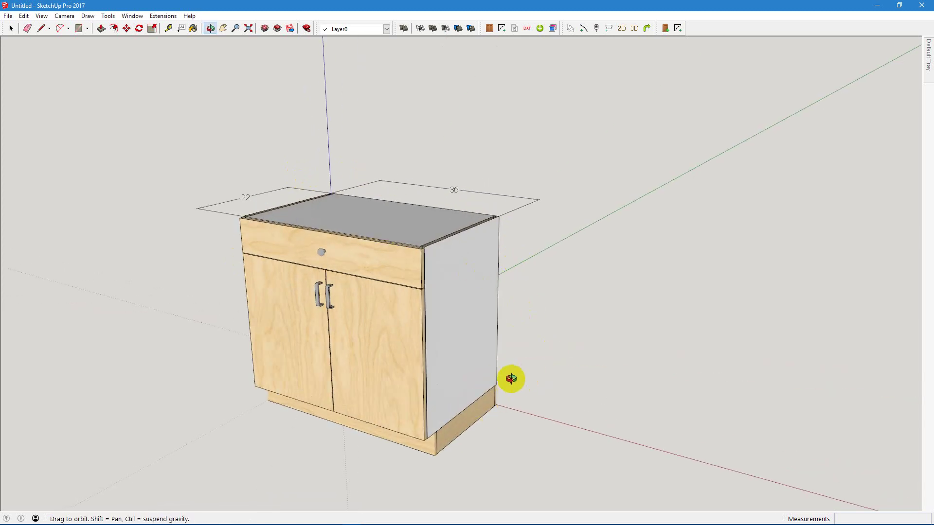
{"action": "key", "text": "t"}
{"action": "key", "text": "d"}
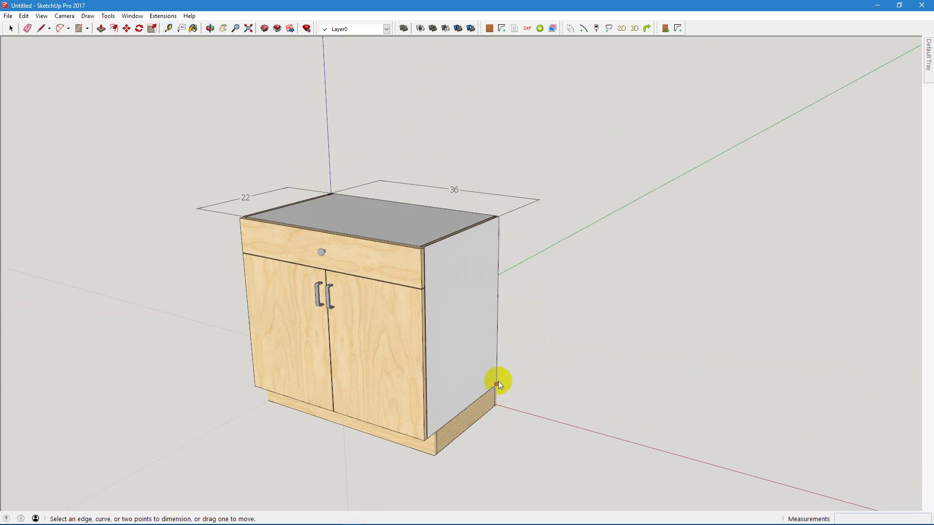
{"action": "left_click", "coordinate": [496, 384]}
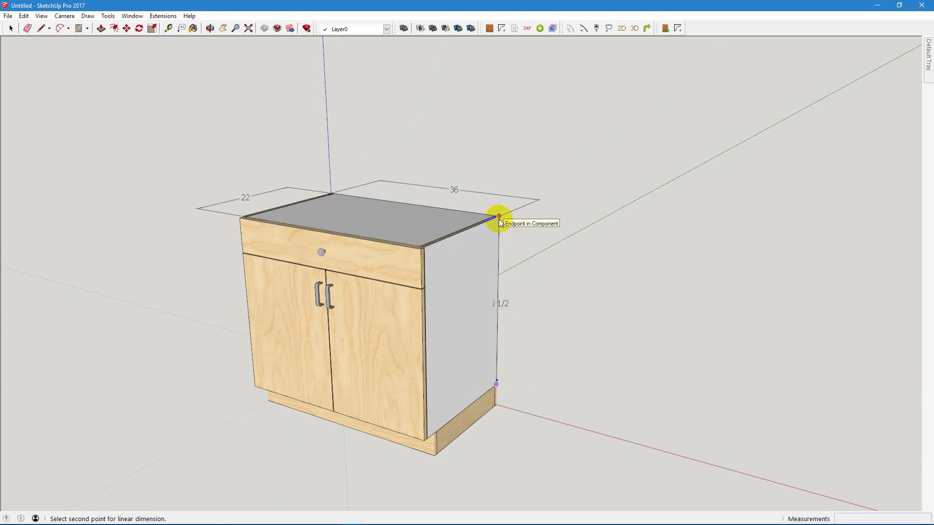
{"action": "left_click", "coordinate": [499, 218]}
{"action": "left_click", "coordinate": [559, 245]}
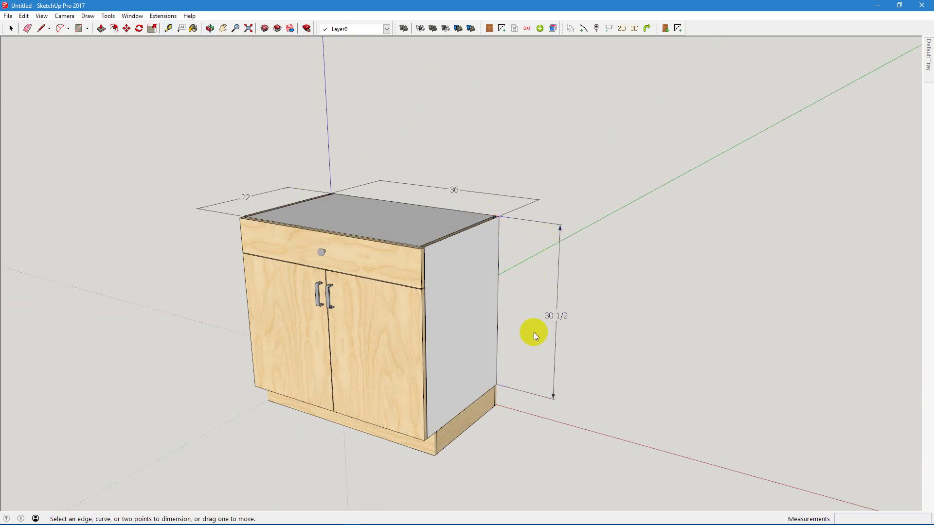
{"action": "key", "text": "space"}
{"action": "scroll", "coordinate": [560, 331], "scroll_direction": "down", "scroll_amount": 4}
{"action": "key", "text": "o"}
{"action": "left_click_drag", "start_coordinate": [408, 416], "coordinate": [438, 421]}
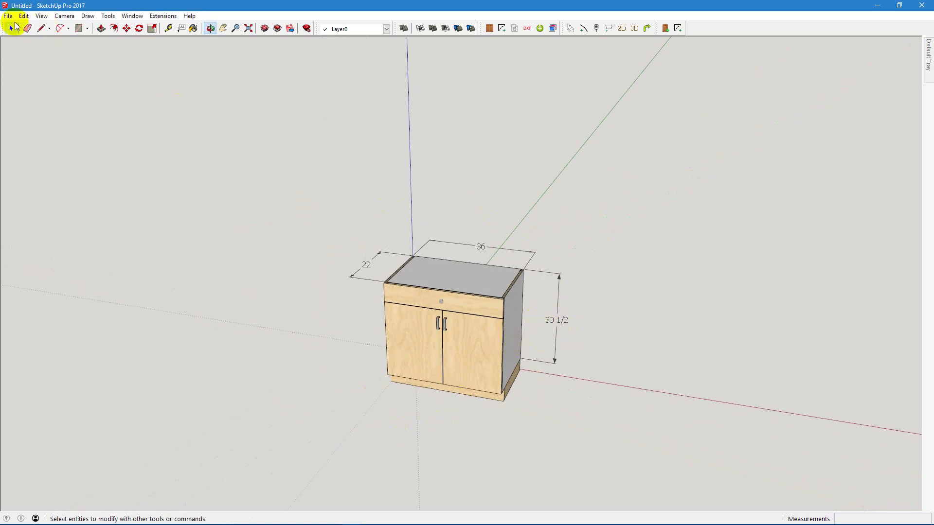
Step: Save the dimensioned model in Documents under the file name imperial.skp
{"action": "left_click", "coordinate": [8, 15]}
{"action": "left_click", "coordinate": [31, 62]}
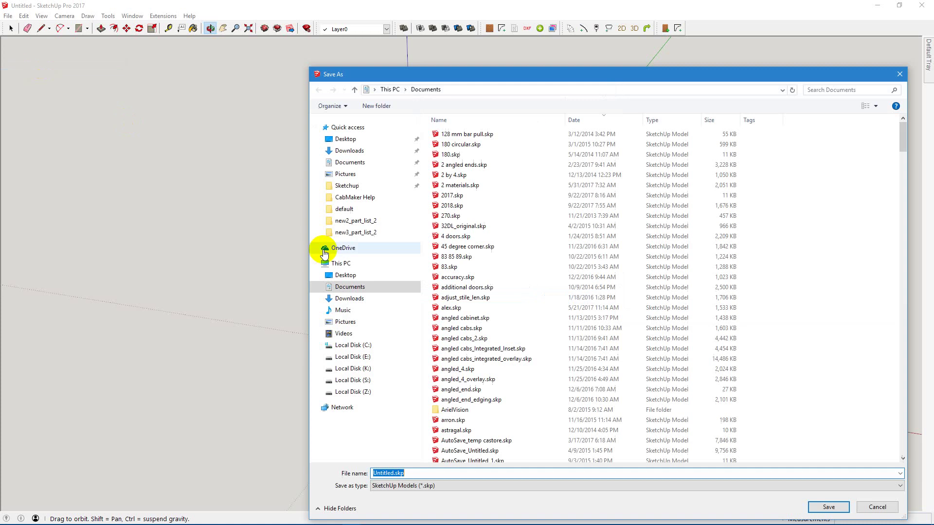
{"action": "type", "text": "imper"}
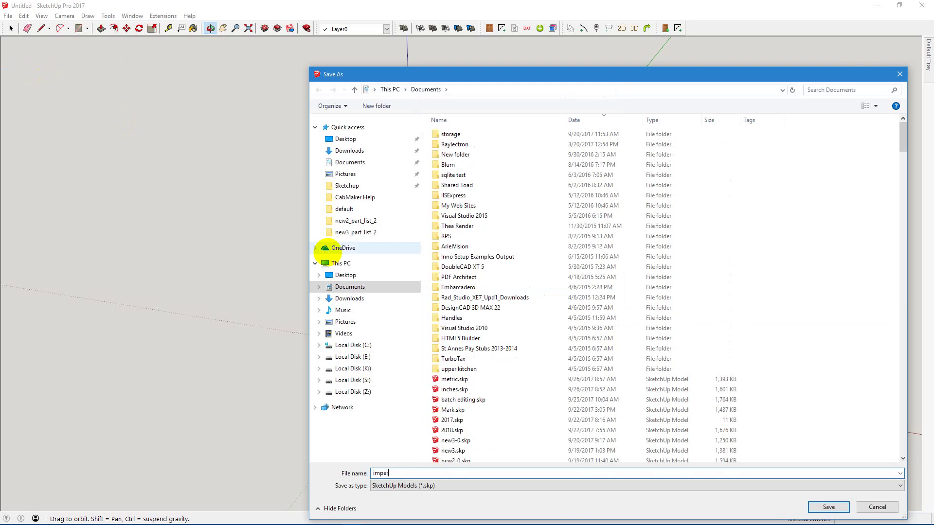
{"action": "type", "text": "ial"}
{"action": "key", "text": "Return"}
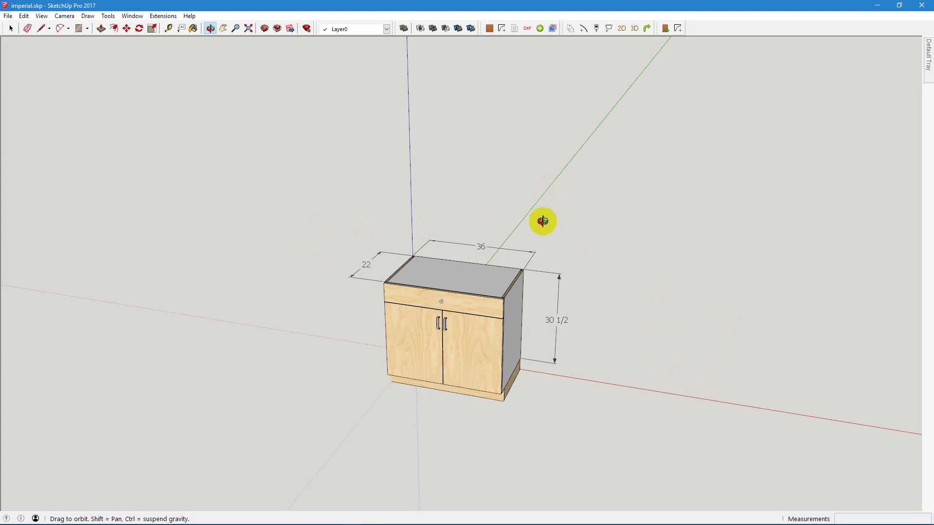
Step: Choose Imperial for Filter Out in Cab Maker 2 - Edit Config, then close and relaunch SketchUp
{"action": "left_click", "coordinate": [173, 17]}
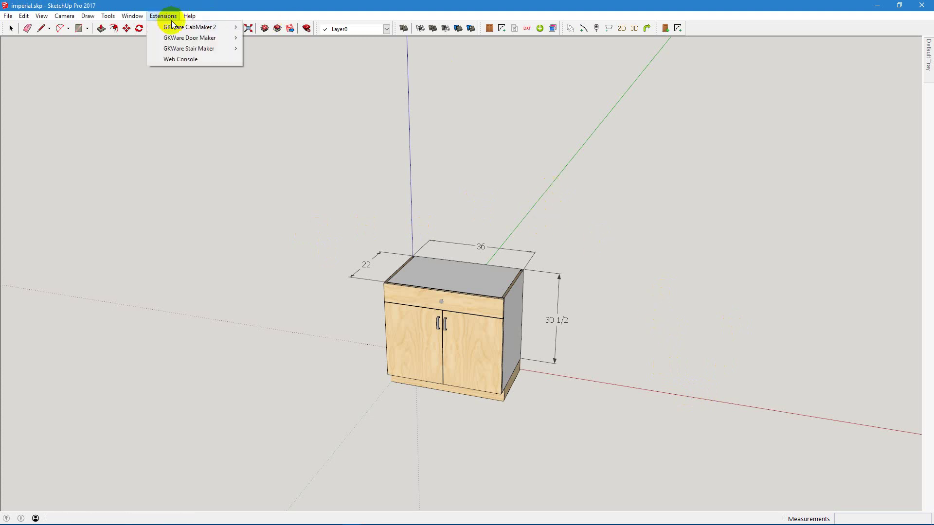
{"action": "mouse_move", "coordinate": [181, 30]}
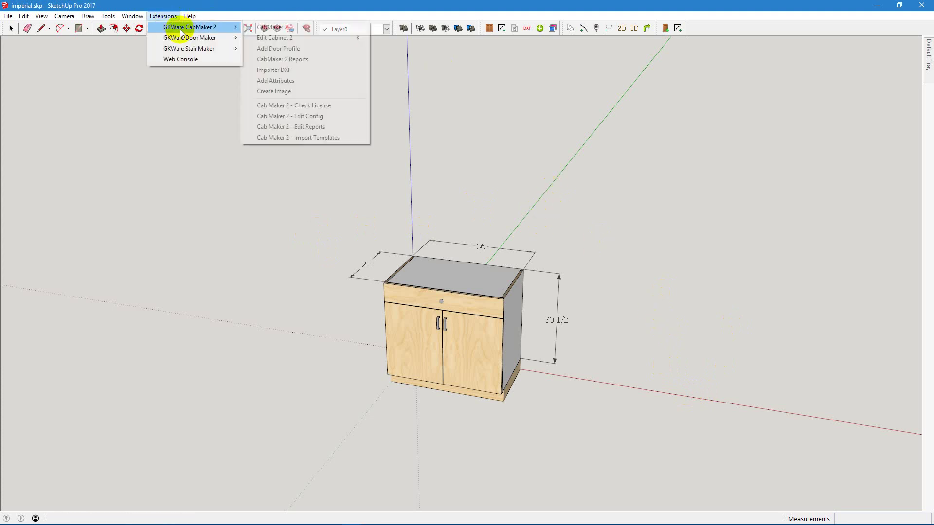
{"action": "left_click", "coordinate": [297, 116]}
{"action": "left_click", "coordinate": [498, 201]}
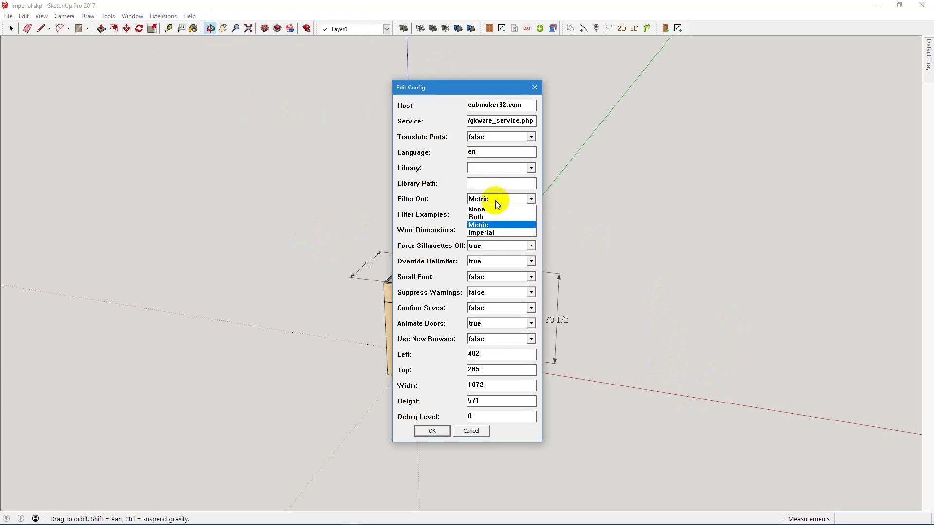
{"action": "left_click", "coordinate": [484, 232]}
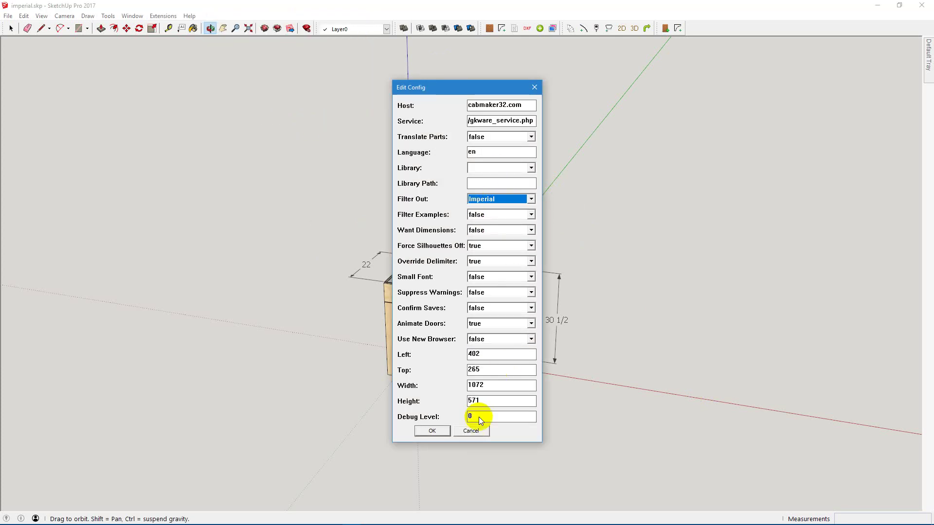
{"action": "left_click", "coordinate": [431, 431]}
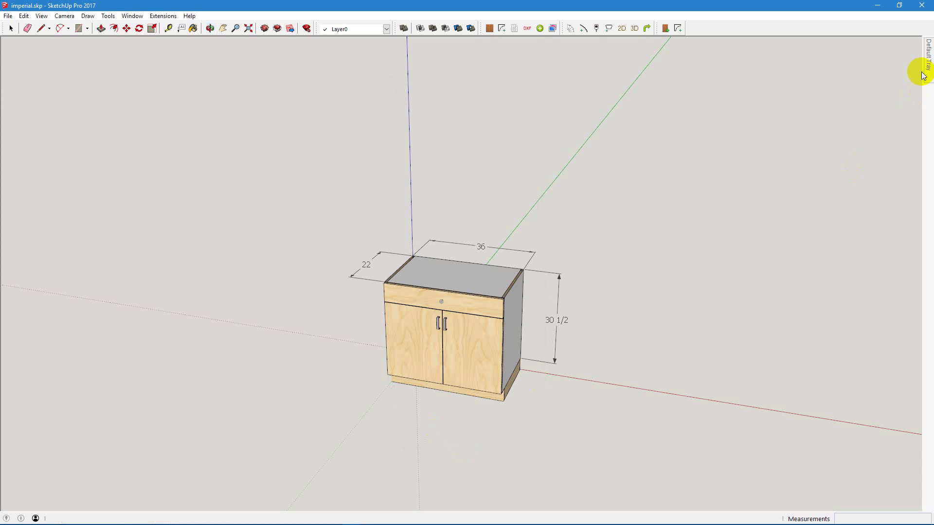
{"action": "left_click", "coordinate": [922, 7]}
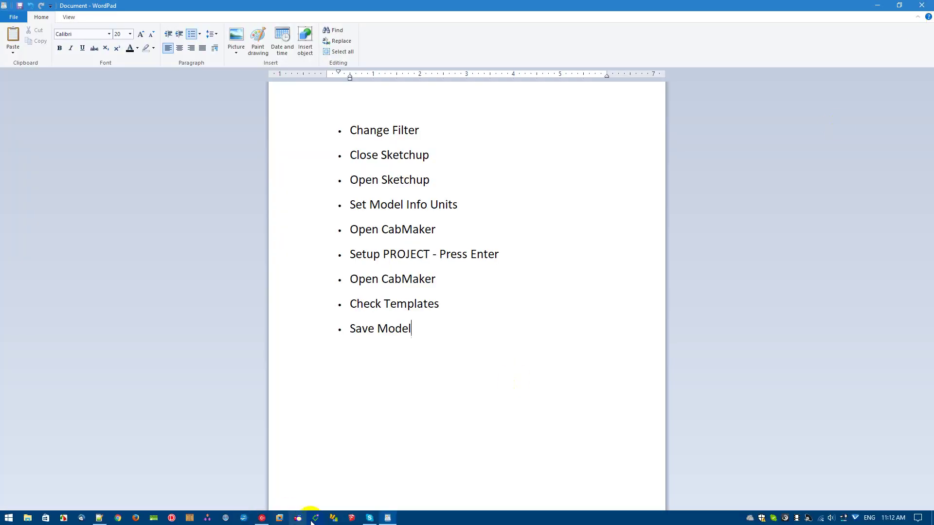
{"action": "left_click", "coordinate": [352, 518]}
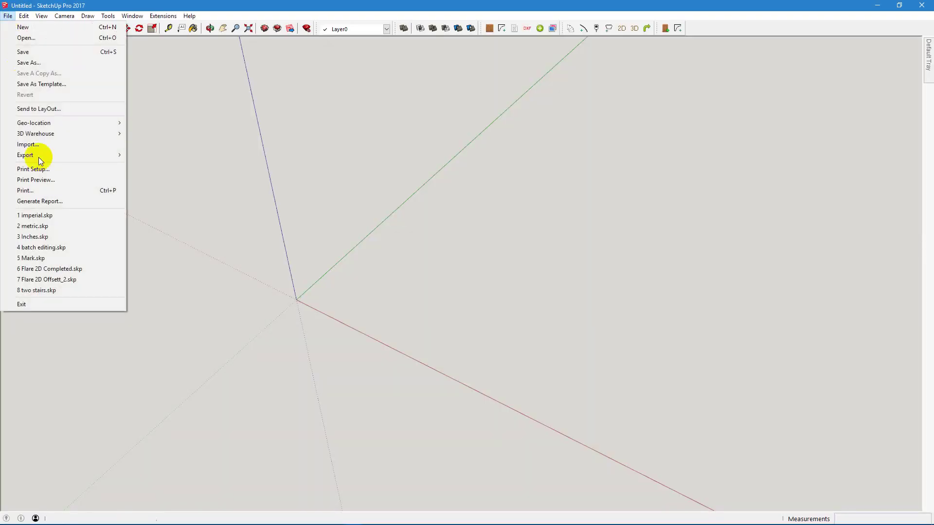
Step: Reopen metric.skp and review the wall cabinet's CabMaker PROJECT settings, then close the editor
{"action": "left_click", "coordinate": [34, 226]}
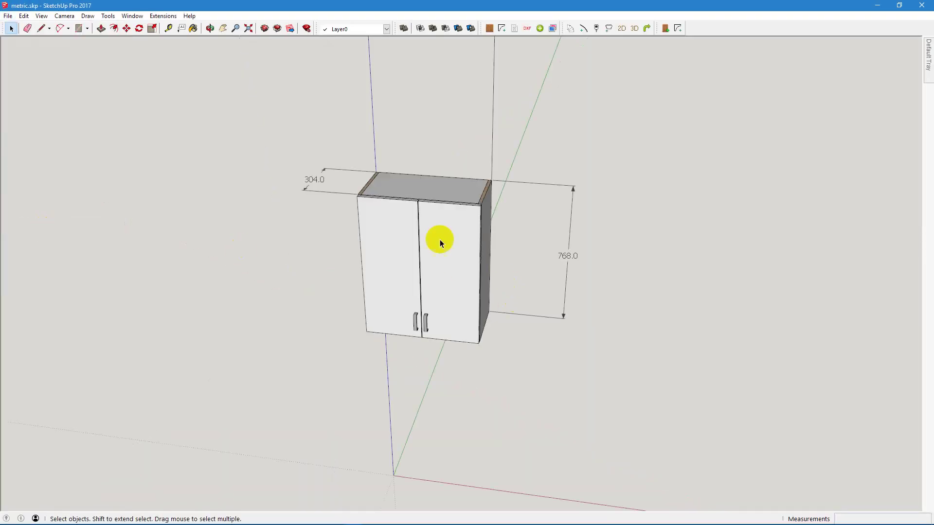
{"action": "right_click", "coordinate": [442, 227]}
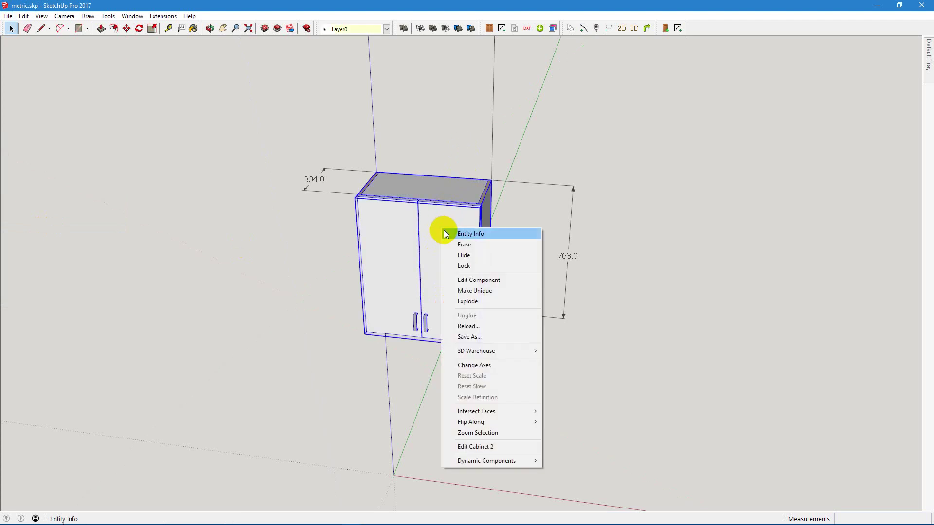
{"action": "left_click", "coordinate": [477, 447]}
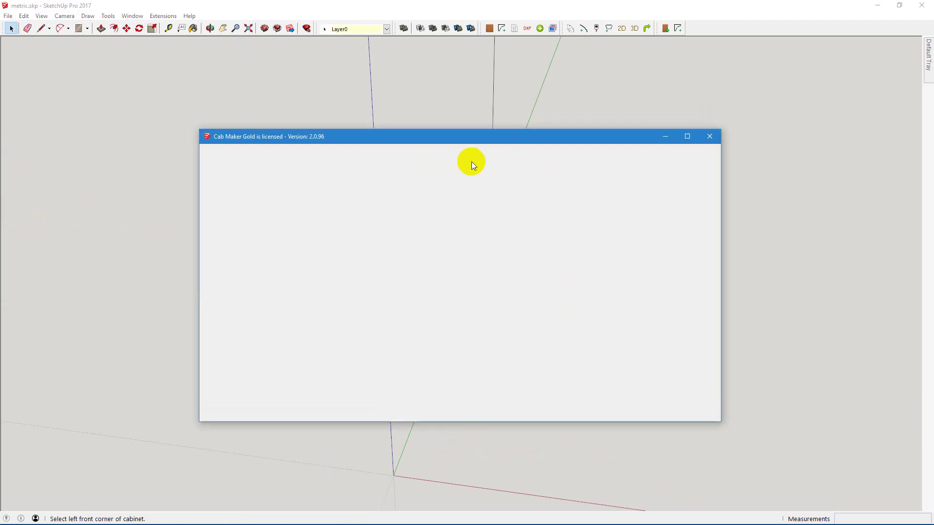
{"action": "left_click", "coordinate": [530, 154]}
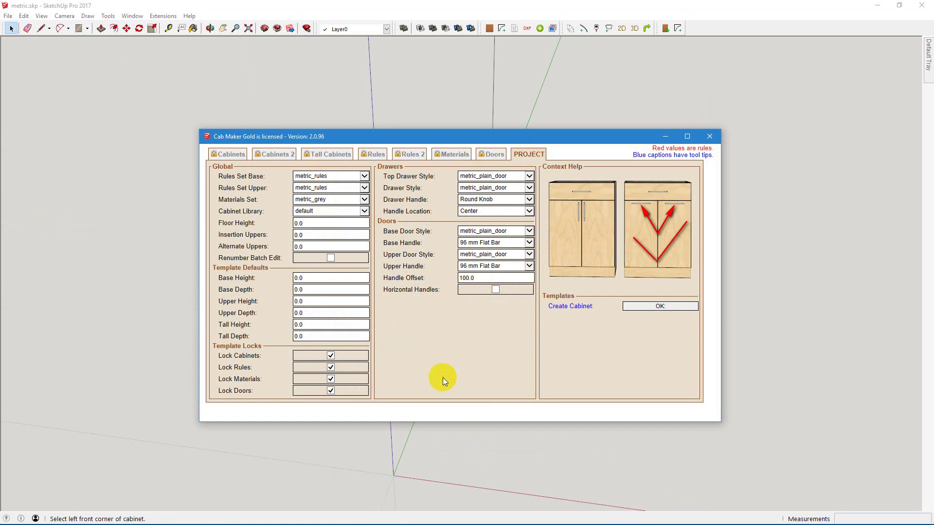
{"action": "left_click", "coordinate": [710, 137]}
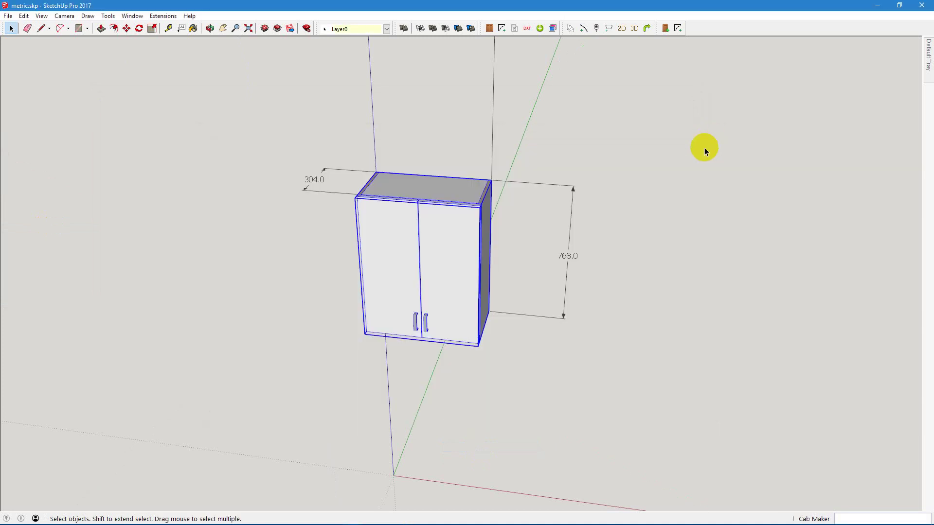
{"action": "left_click", "coordinate": [457, 128]}
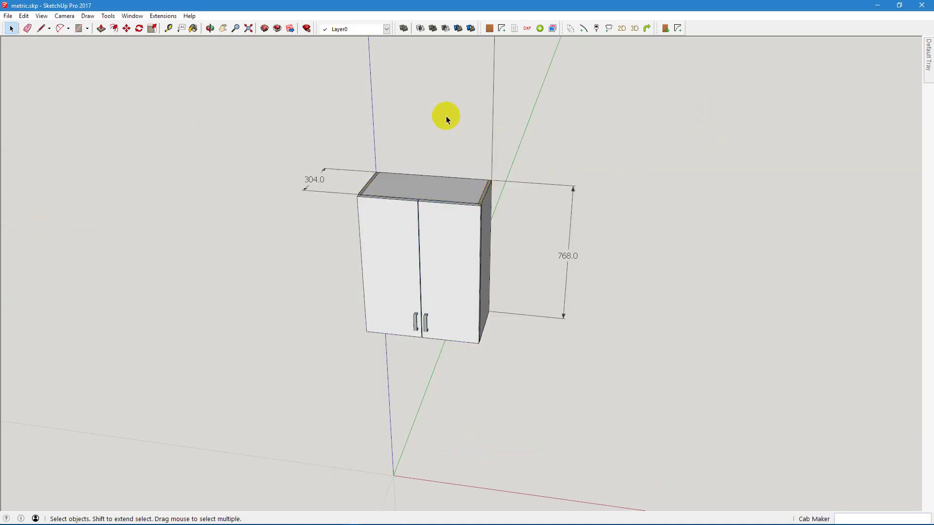
Step: Change CabMaker 2's Edit Config Filter Out option to Metric, then restart SketchUp
{"action": "left_click", "coordinate": [162, 17]}
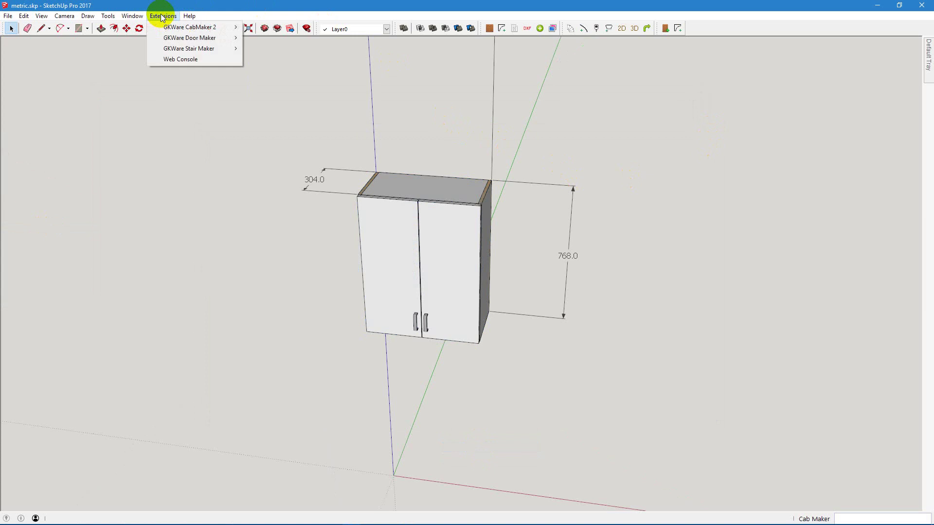
{"action": "mouse_move", "coordinate": [187, 28]}
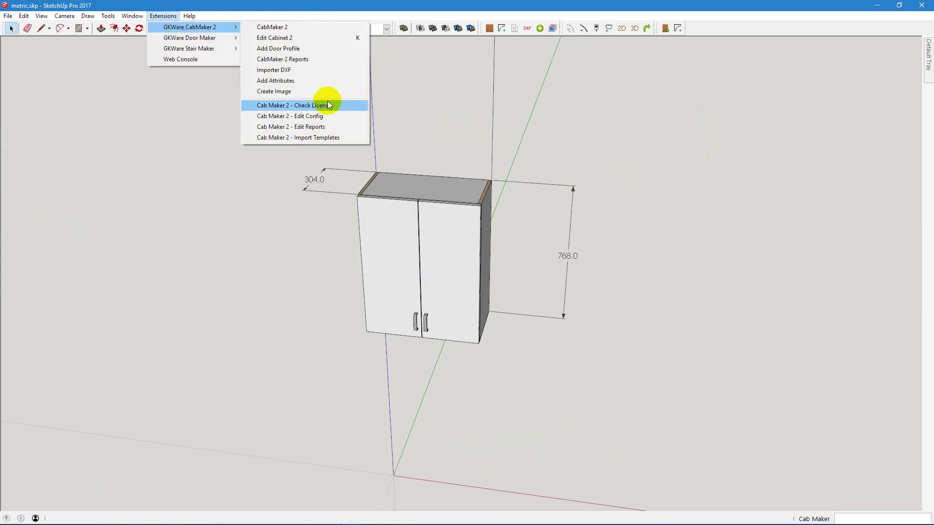
{"action": "left_click", "coordinate": [318, 118]}
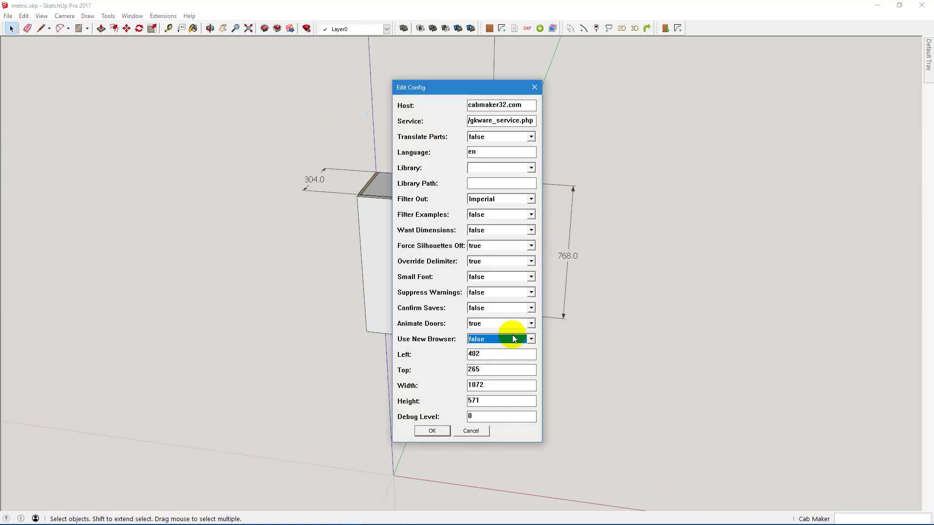
{"action": "left_click", "coordinate": [489, 201]}
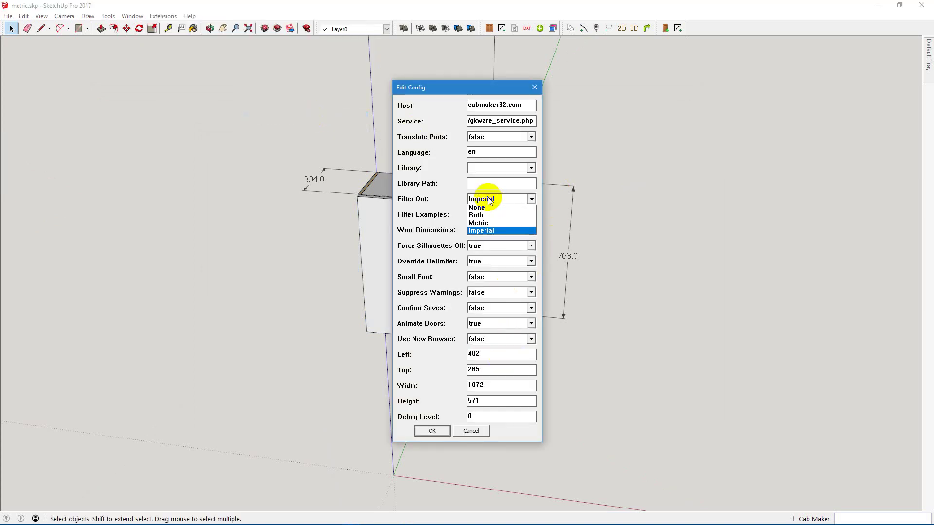
{"action": "left_click", "coordinate": [483, 226]}
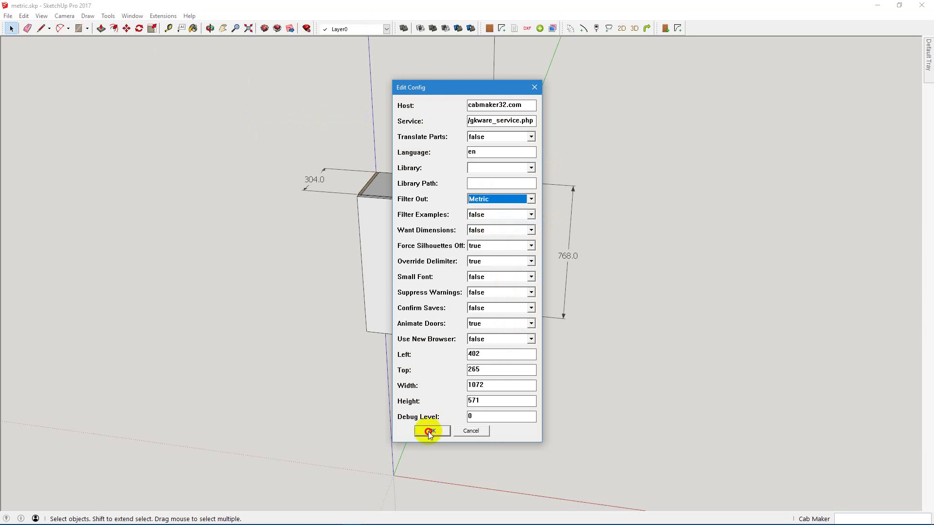
{"action": "left_click", "coordinate": [430, 432]}
{"action": "left_click", "coordinate": [921, 5]}
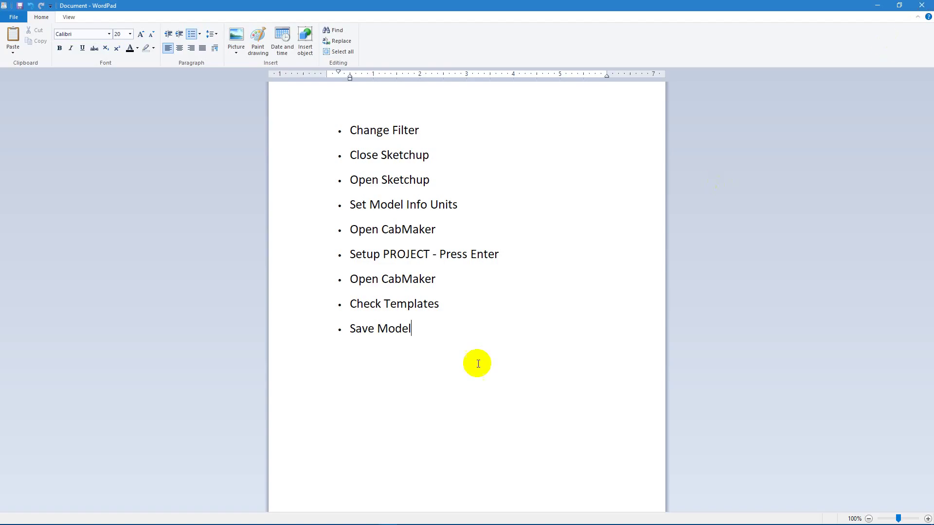
{"action": "left_click", "coordinate": [351, 518]}
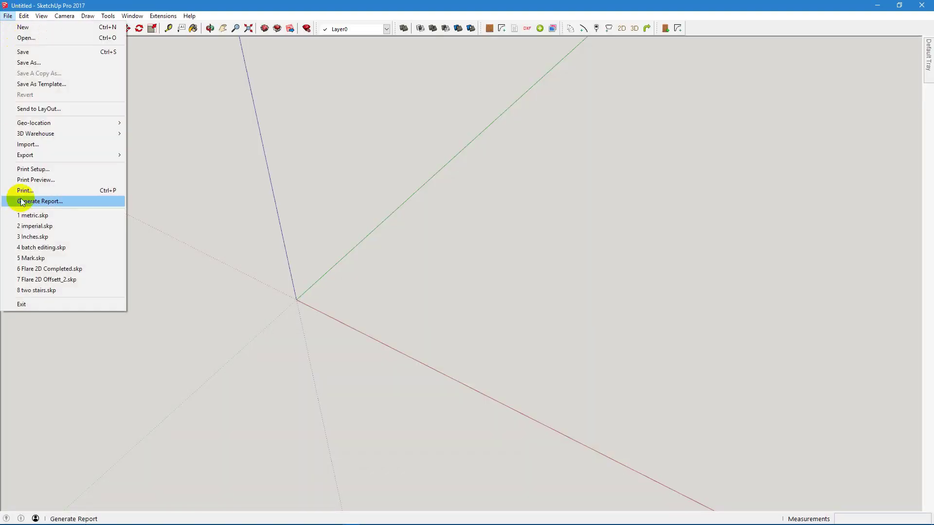
Step: Reopen imperial.skp and review the base cabinet's CabMaker PROJECT tab, then close Cab Maker
{"action": "left_click", "coordinate": [38, 226]}
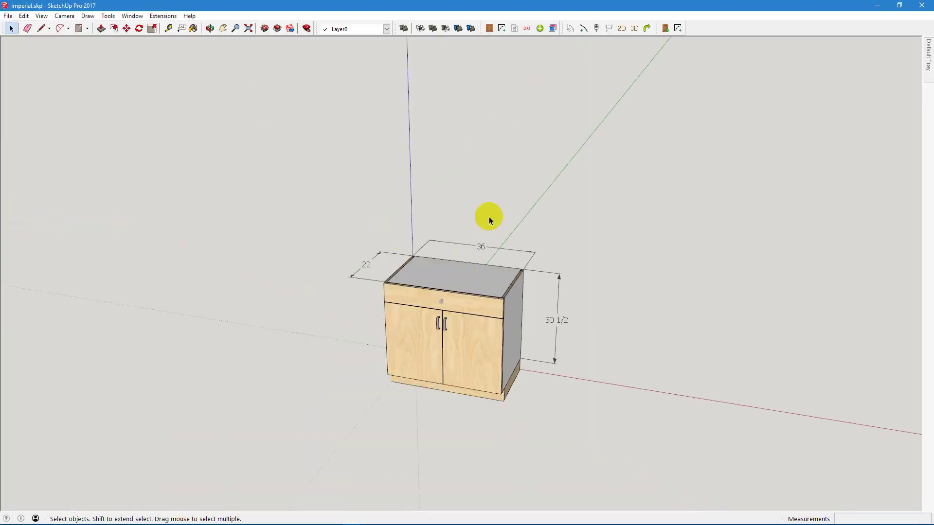
{"action": "left_click", "coordinate": [490, 29]}
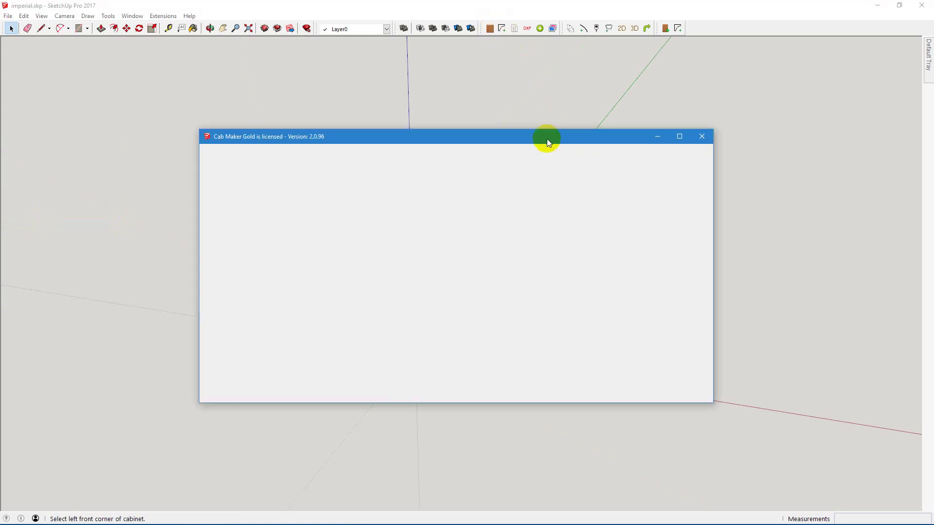
{"action": "left_click", "coordinate": [530, 154]}
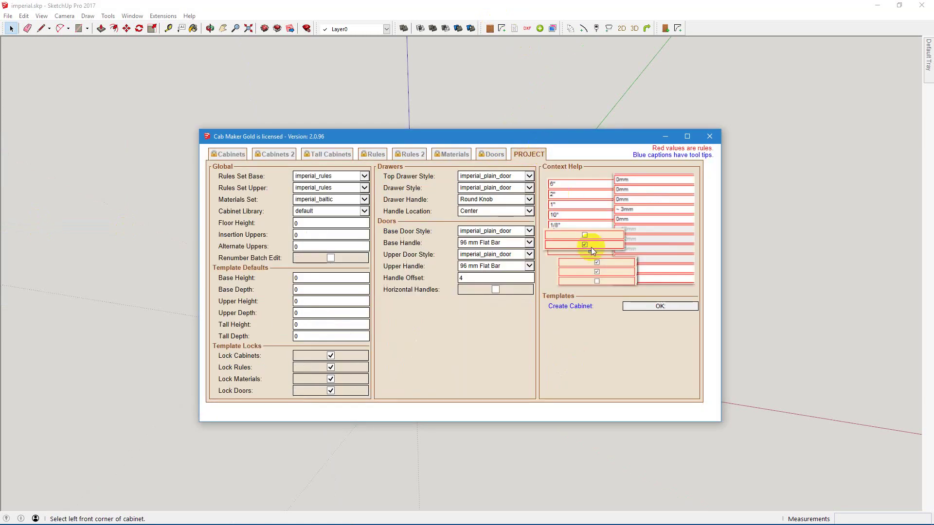
{"action": "left_click", "coordinate": [715, 137]}
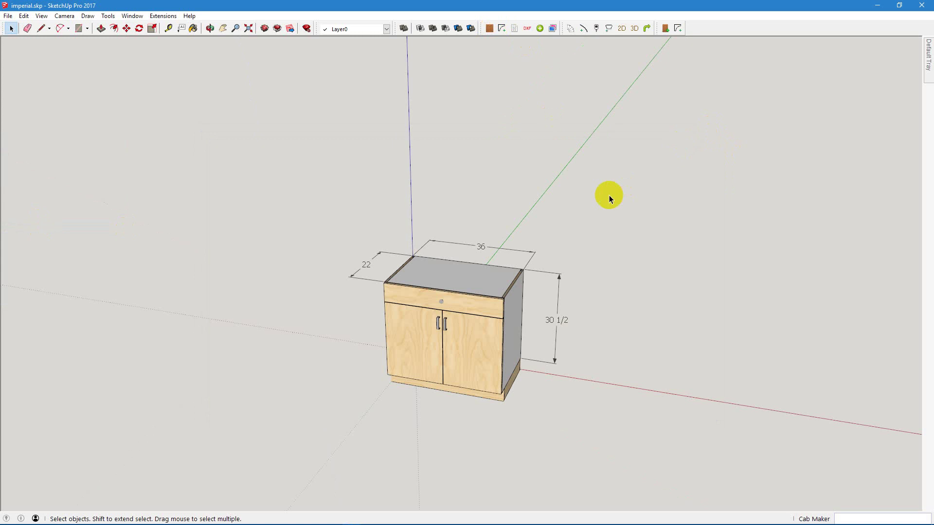